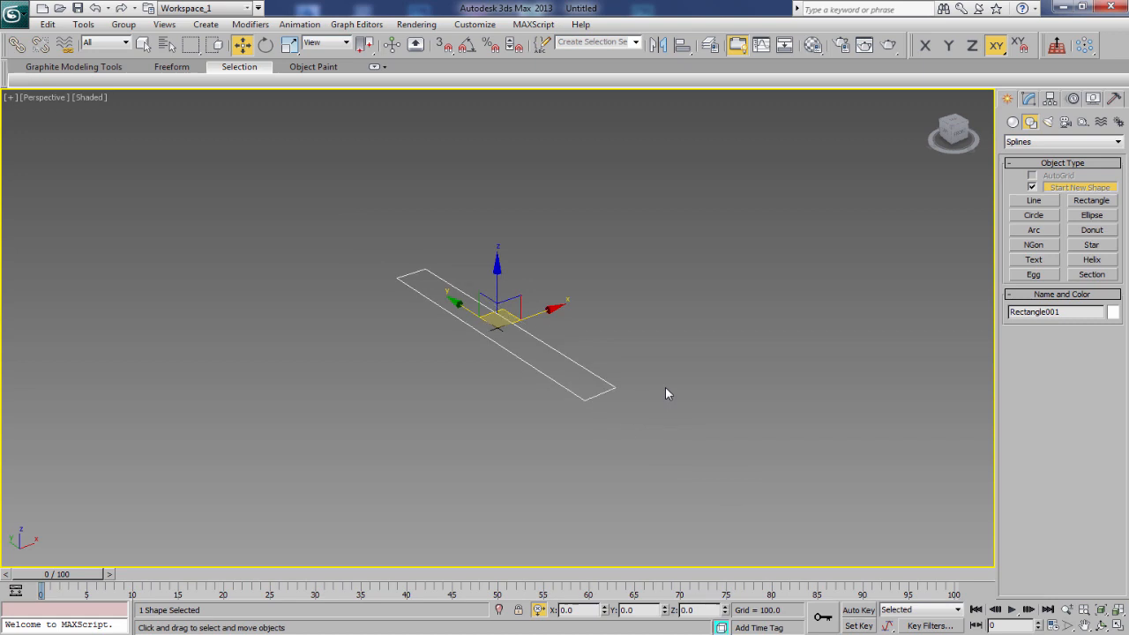
- Convert the selected rectangle into an Editable Spline
{"action": "left_click", "coordinate": [1028, 98]}
{"action": "right_click", "coordinate": [1037, 157]}
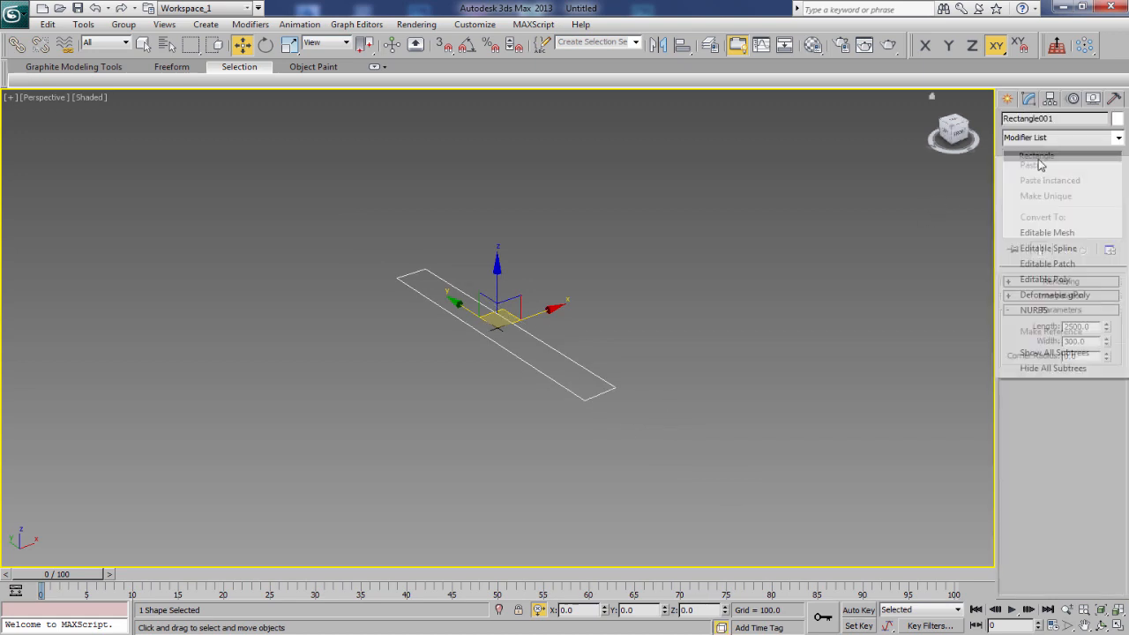
{"action": "left_click", "coordinate": [1046, 248]}
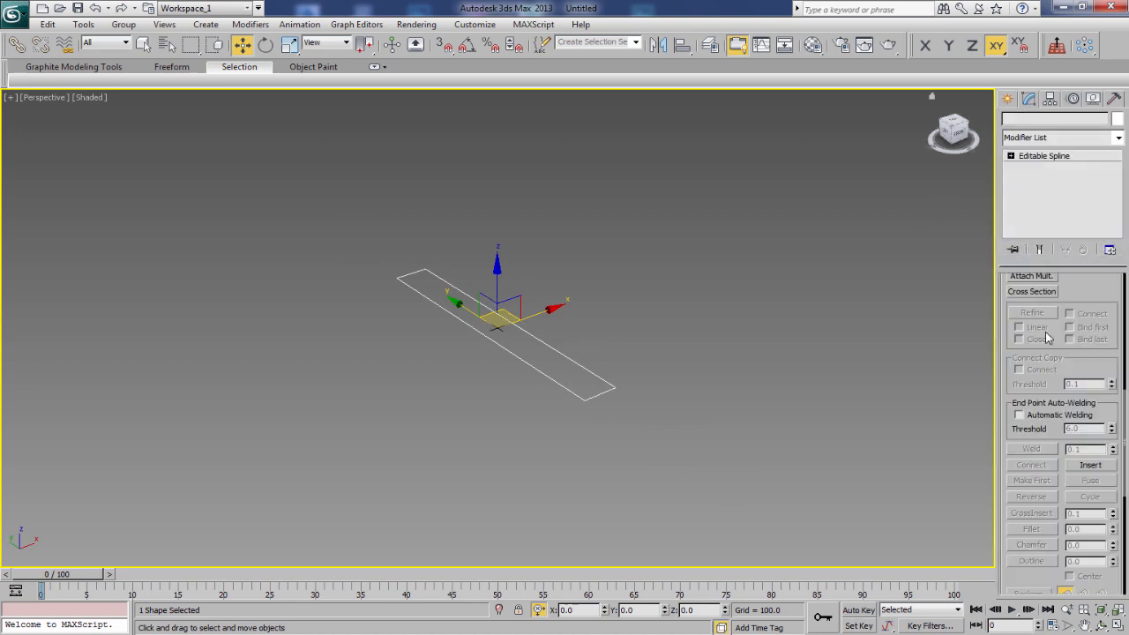
- Fuse the two vertices at the rectangle's far short end and weld them into a single apex vertex
{"action": "left_click", "coordinate": [1012, 156]}
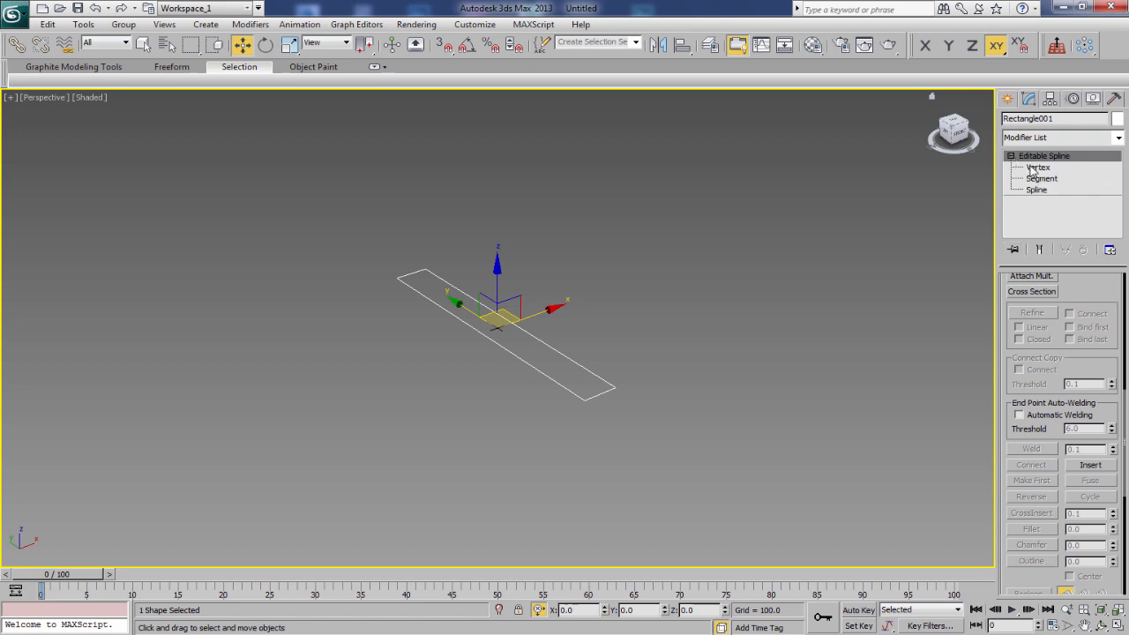
{"action": "left_click", "coordinate": [1037, 168]}
{"action": "left_click_drag", "start_coordinate": [312, 235], "coordinate": [475, 312]}
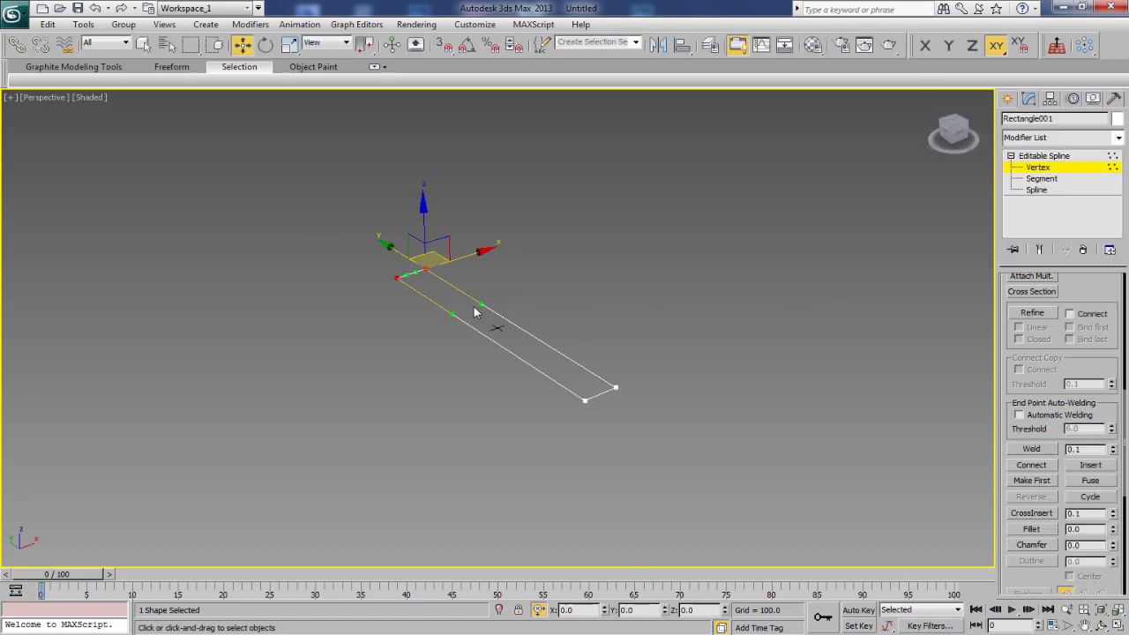
{"action": "left_click", "coordinate": [1091, 481]}
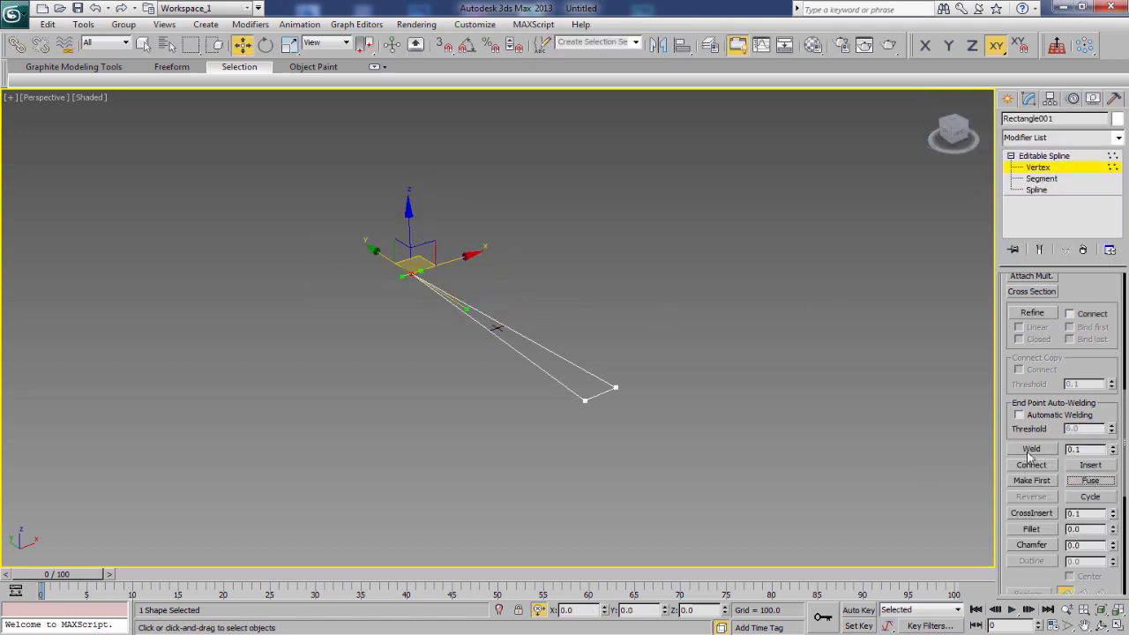
{"action": "left_click", "coordinate": [1031, 449]}
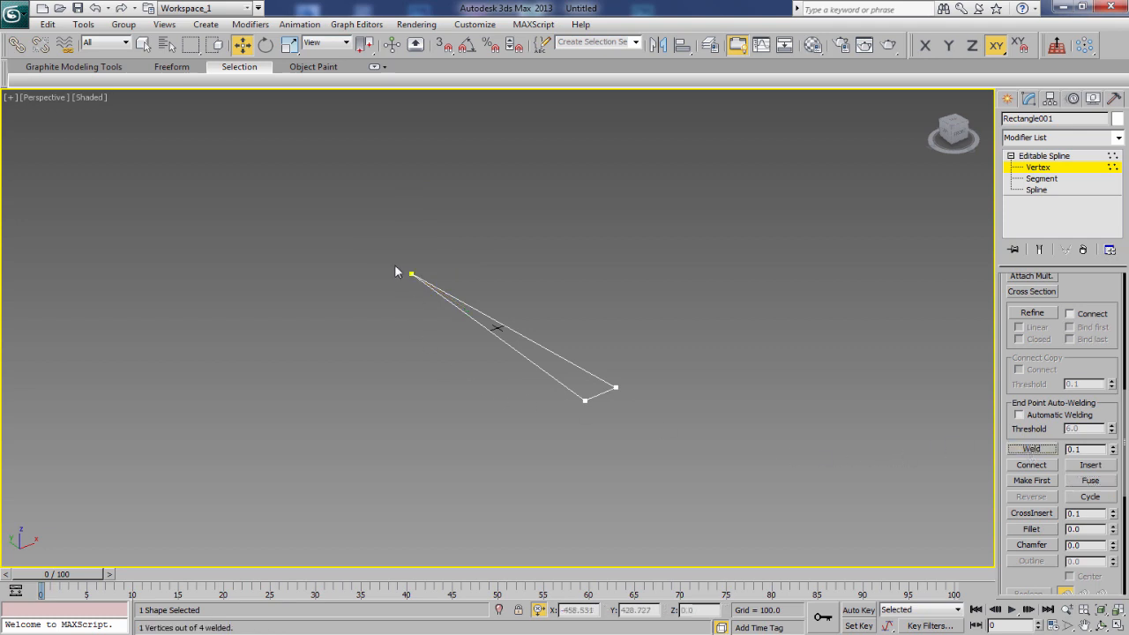
- Change the apex vertex and the two base vertices of the spline to Corner type
{"action": "left_click_drag", "start_coordinate": [373, 244], "coordinate": [450, 298]}
{"action": "right_click", "coordinate": [604, 279]}
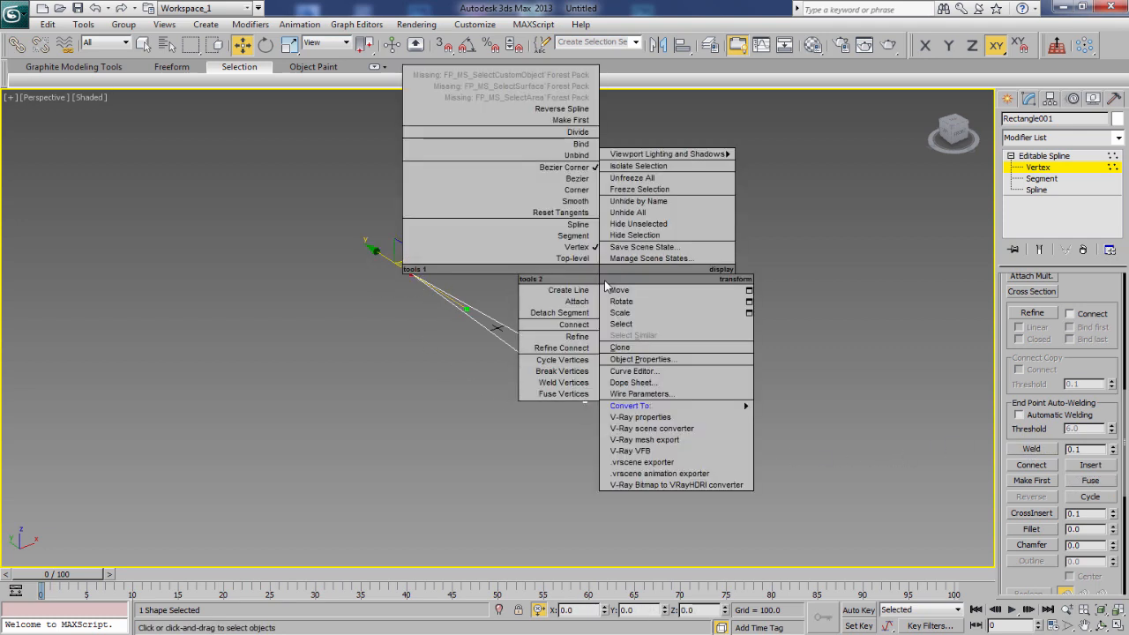
{"action": "left_click", "coordinate": [578, 191]}
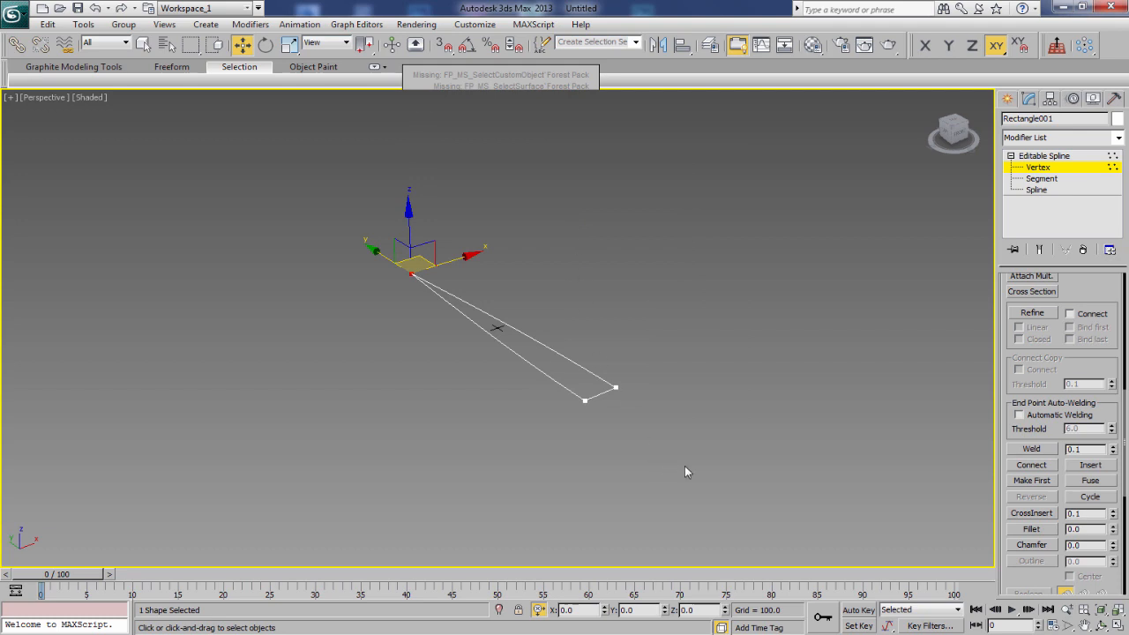
{"action": "left_click_drag", "start_coordinate": [700, 471], "coordinate": [557, 358]}
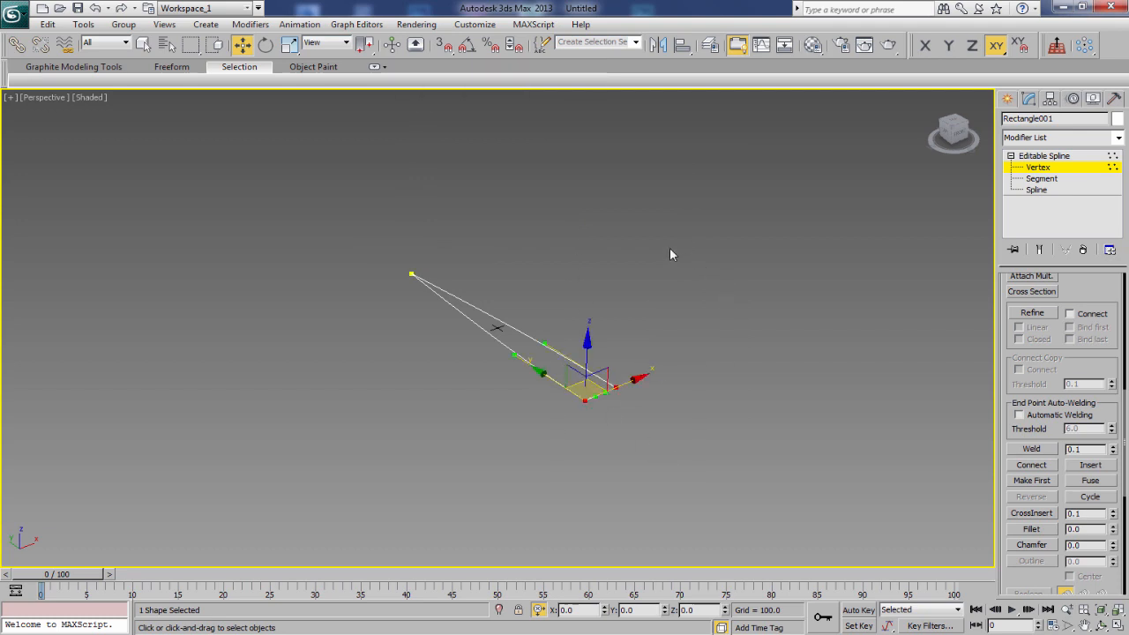
{"action": "right_click", "coordinate": [669, 254]}
{"action": "left_click", "coordinate": [648, 165]}
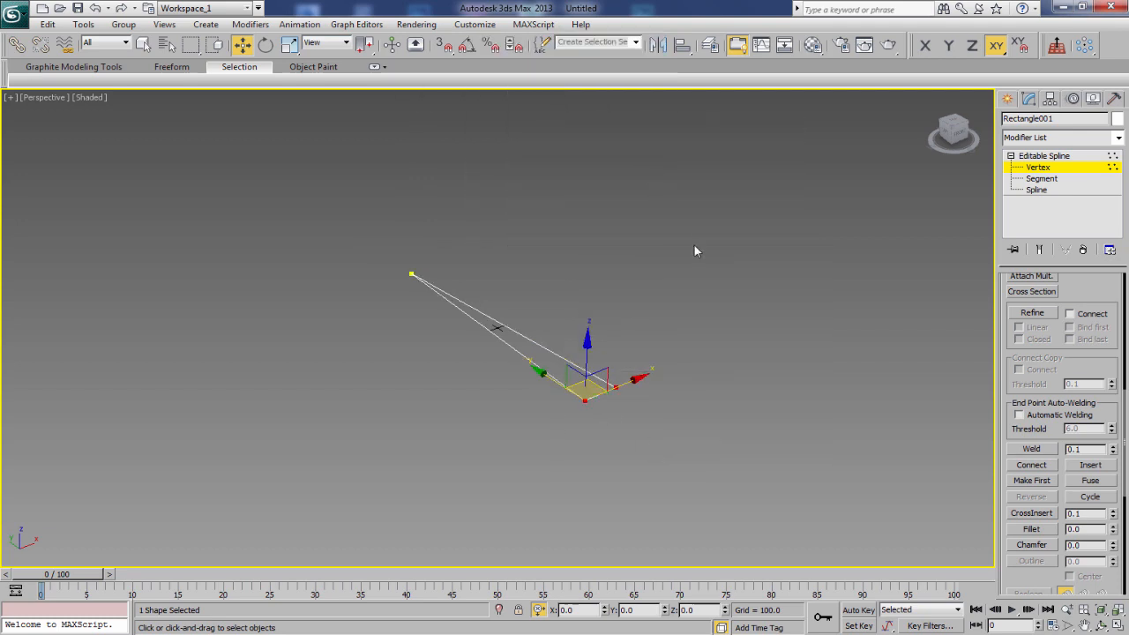
{"action": "left_click", "coordinate": [1038, 167]}
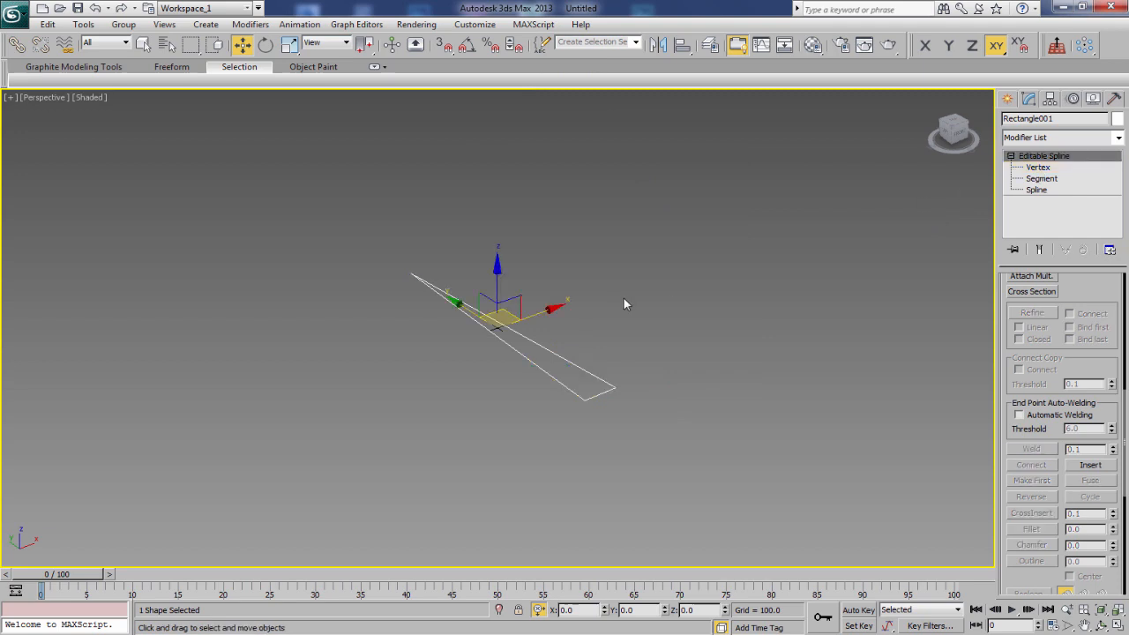
- Raise the triangle's apex vertex vertically by 2000 in the left view, with the grid hidden
{"action": "left_click", "coordinate": [1045, 168]}
{"action": "left_click", "coordinate": [411, 275]}
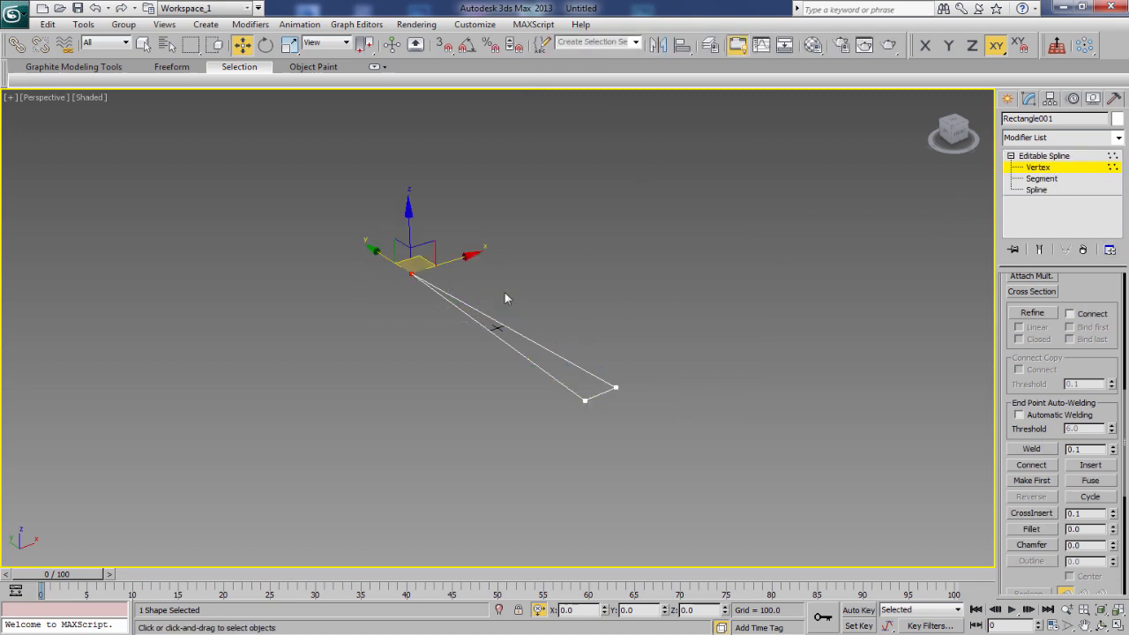
{"action": "key", "text": "l"}
{"action": "key", "text": "z"}
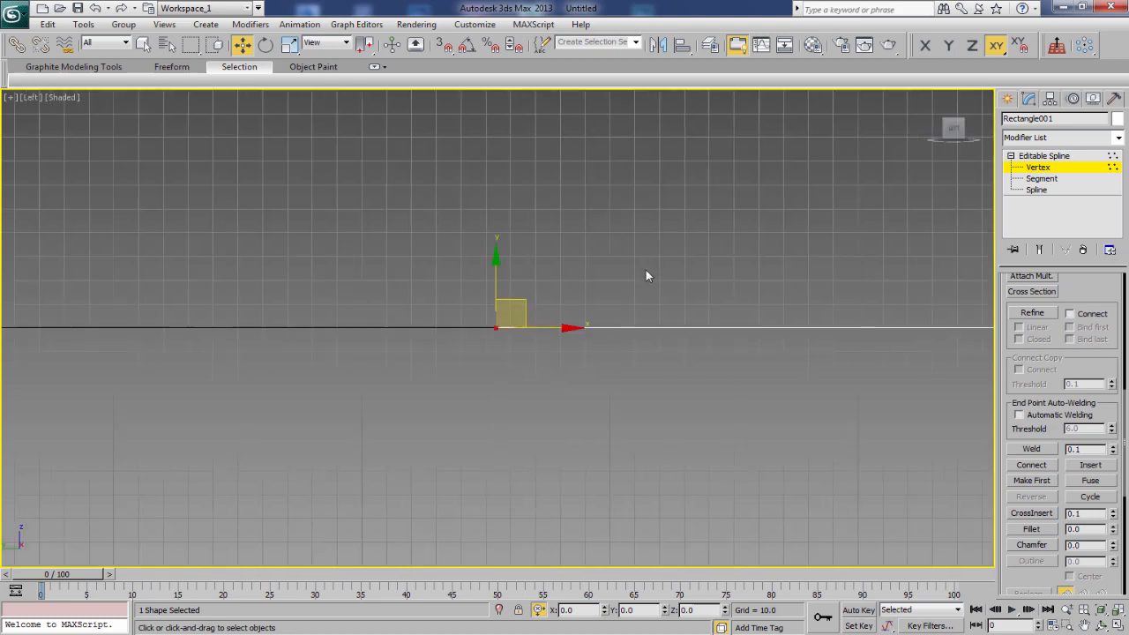
{"action": "key", "text": "g"}
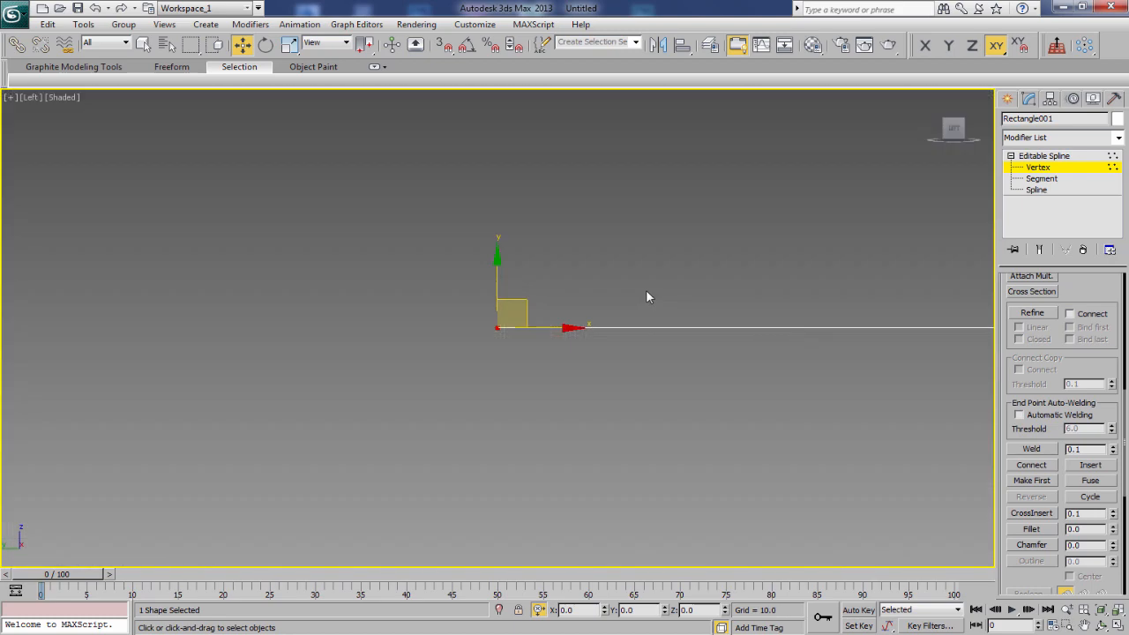
{"action": "middle_click_drag", "start_coordinate": [654, 329], "coordinate": [602, 352]}
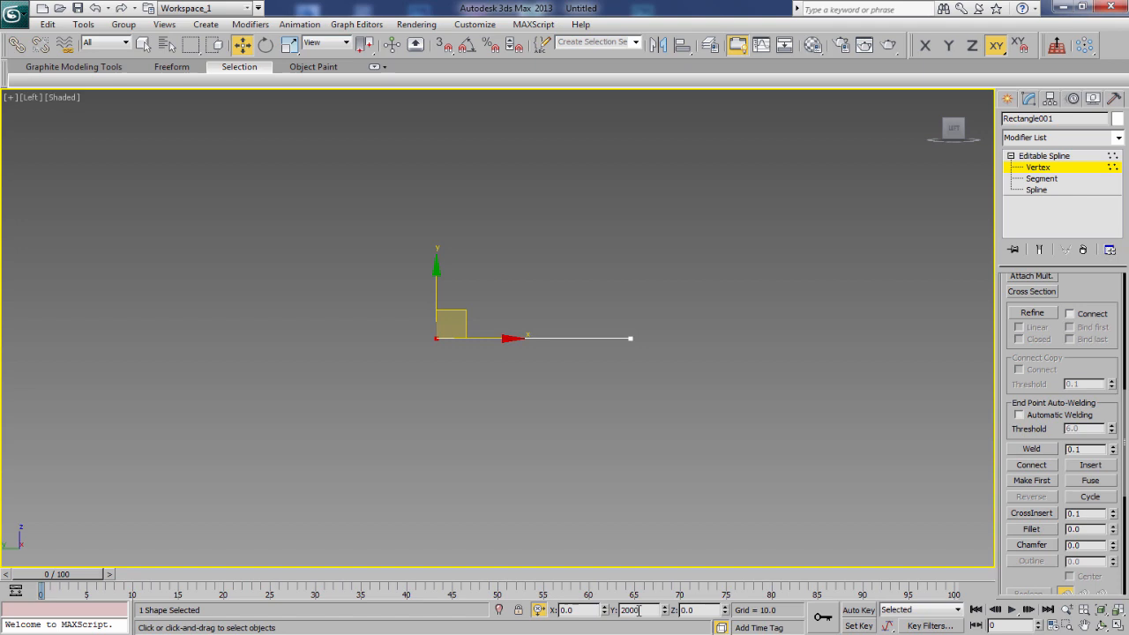
{"action": "key", "text": "Return"}
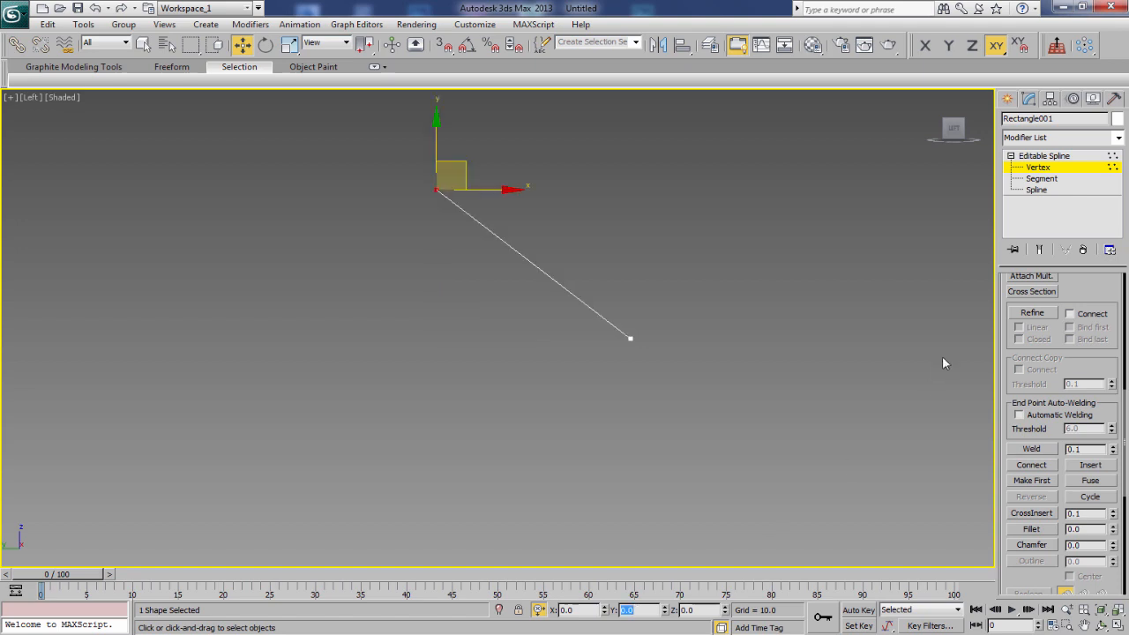
{"action": "left_click", "coordinate": [1038, 168]}
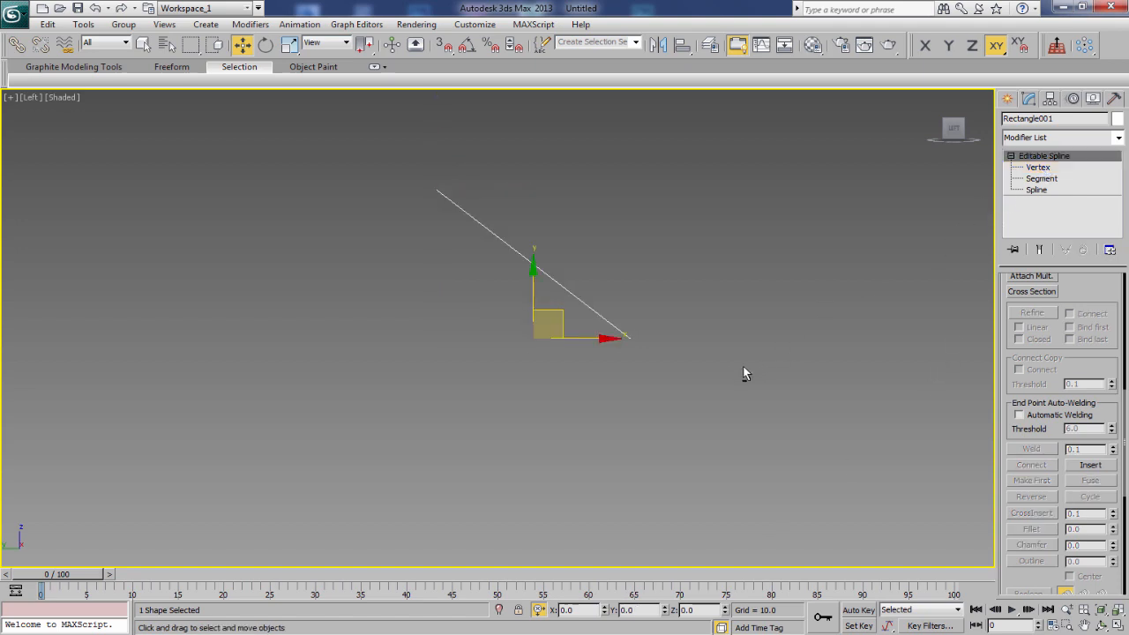
- Convert the inclined triangular spline into an Editable Poly
{"action": "middle_click_drag", "start_coordinate": [744, 374], "coordinate": [696, 301], "text": "alt"}
{"action": "right_click", "coordinate": [695, 301]}
{"action": "mouse_move", "coordinate": [779, 433]}
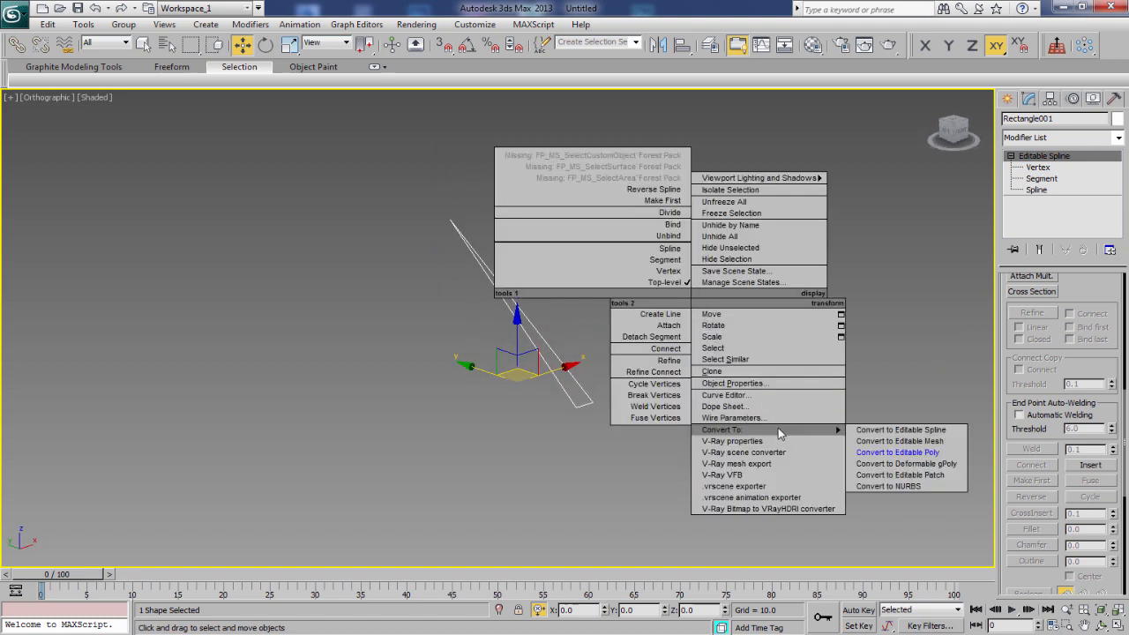
{"action": "left_click", "coordinate": [891, 452]}
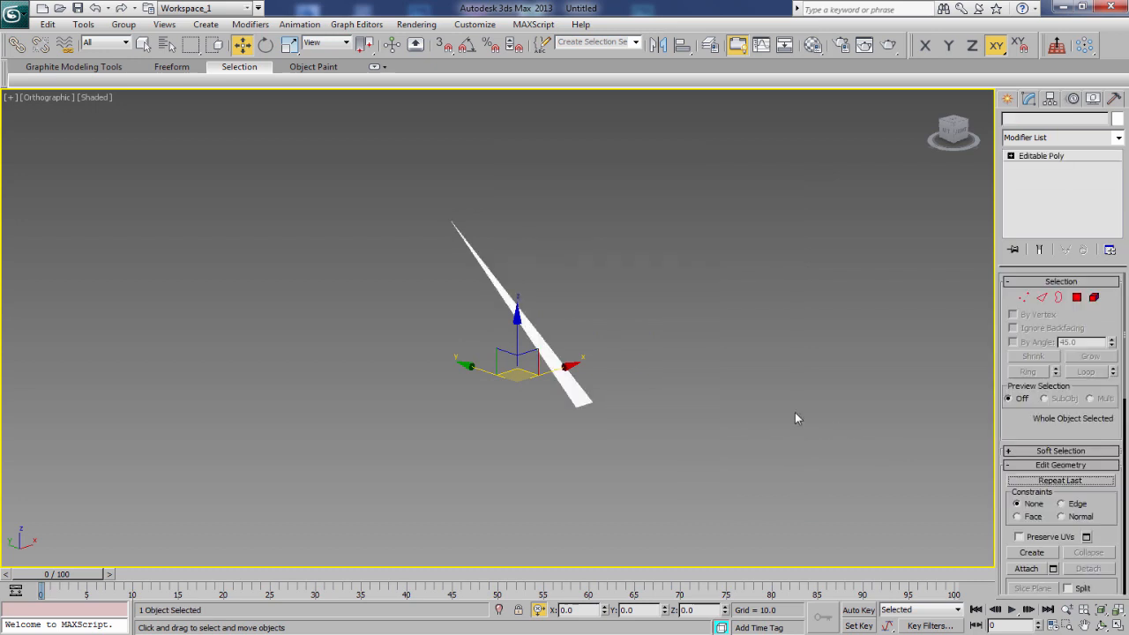
- Change the first material slot in the Material Editor from Standard to VRayMtl
{"action": "middle_click_drag", "start_coordinate": [715, 352], "coordinate": [748, 381]}
{"action": "scroll", "coordinate": [740, 360], "scroll_direction": "up", "scroll_amount": 2}
{"action": "left_click", "coordinate": [812, 45]}
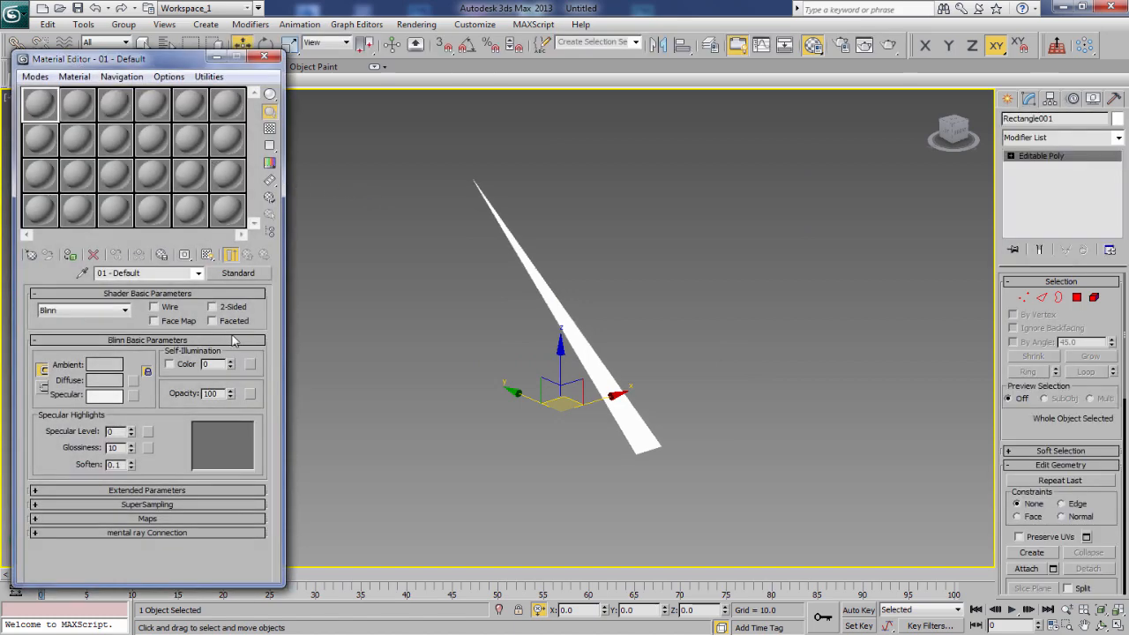
{"action": "left_click", "coordinate": [237, 273]}
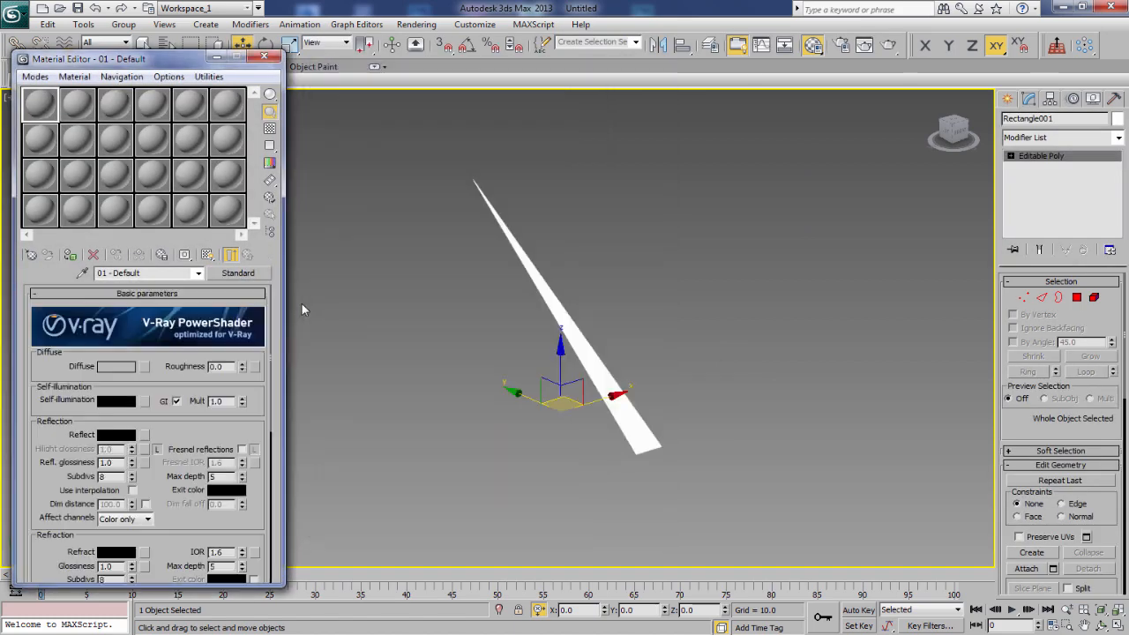
- Switch to the file explorer and use red.bmp from drive D: as the V-Ray material's diffuse map
{"action": "key", "text": "alt+Tab"}
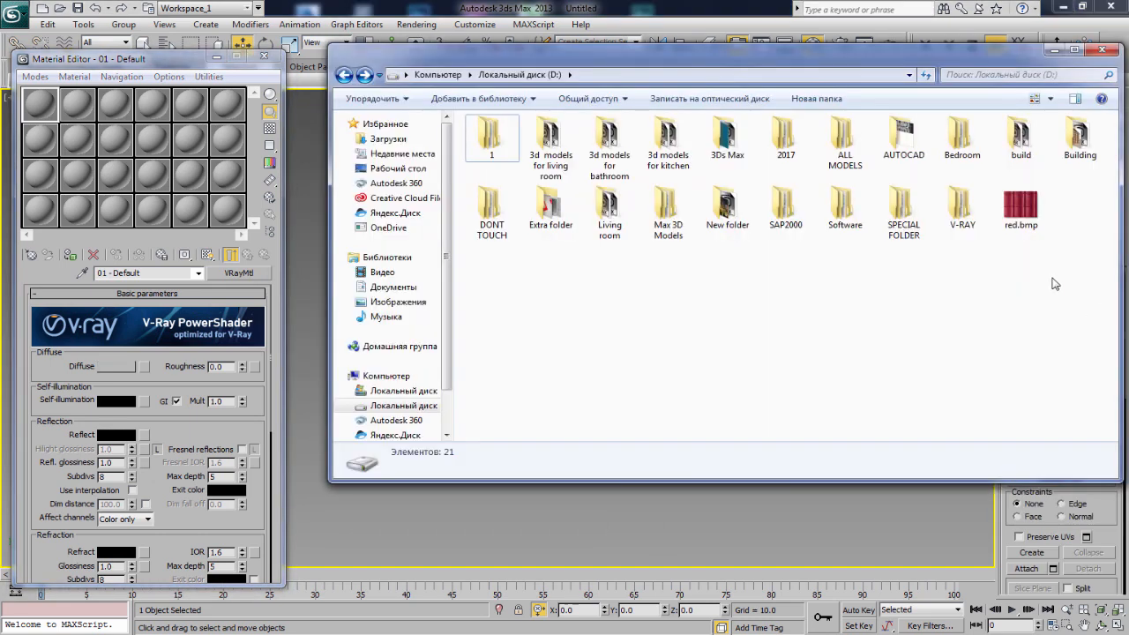
{"action": "left_click", "coordinate": [1026, 205]}
{"action": "left_click_drag", "start_coordinate": [1014, 212], "coordinate": [146, 367]}
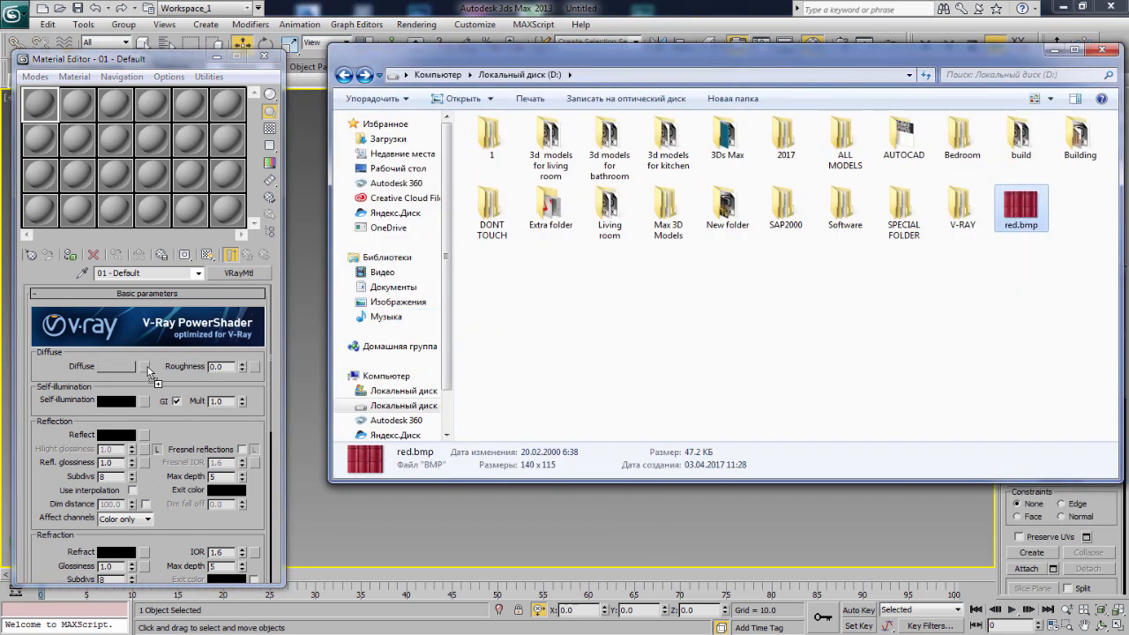
{"action": "left_click", "coordinate": [1047, 49]}
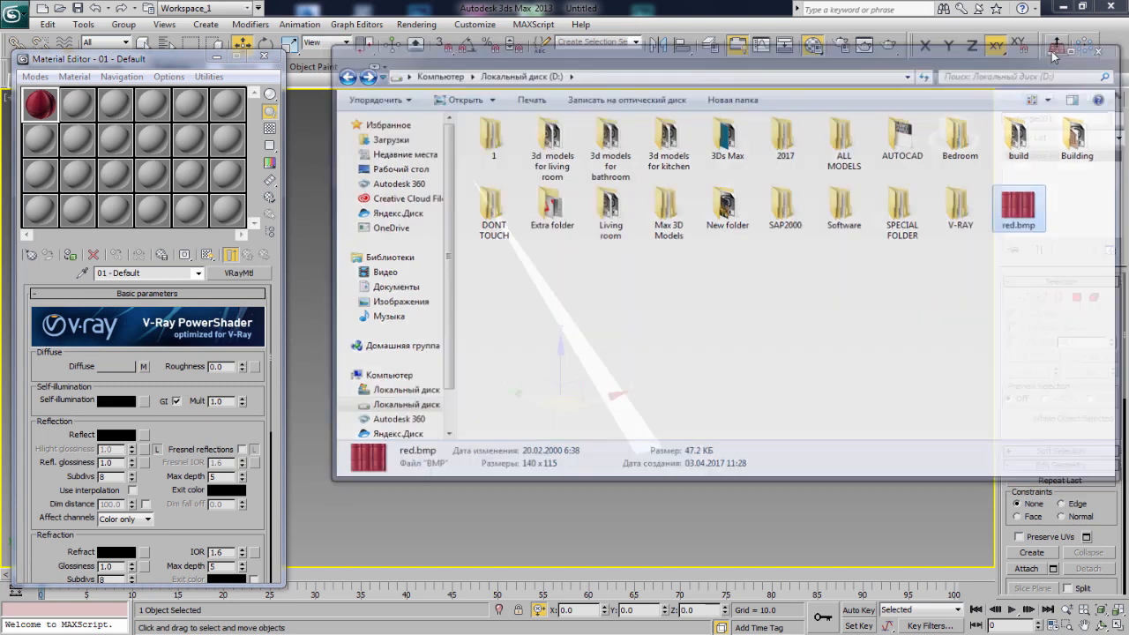
- Assign the red V-Ray material to the triangle, show its map in the viewport and close the Material Editor
{"action": "left_click", "coordinate": [143, 366]}
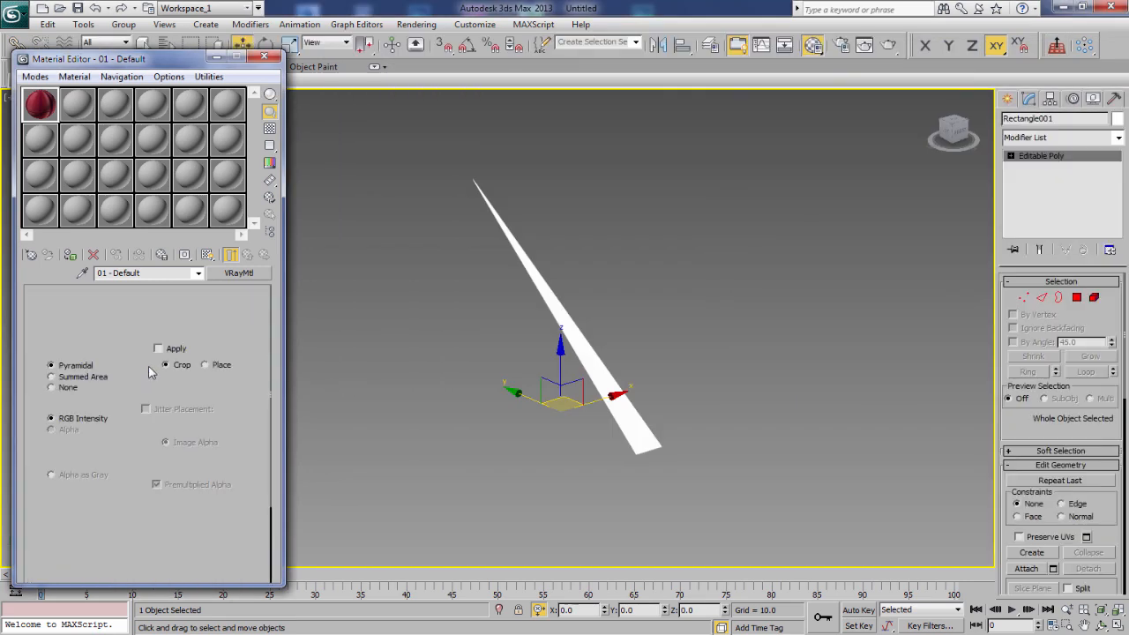
{"action": "left_click", "coordinate": [69, 255]}
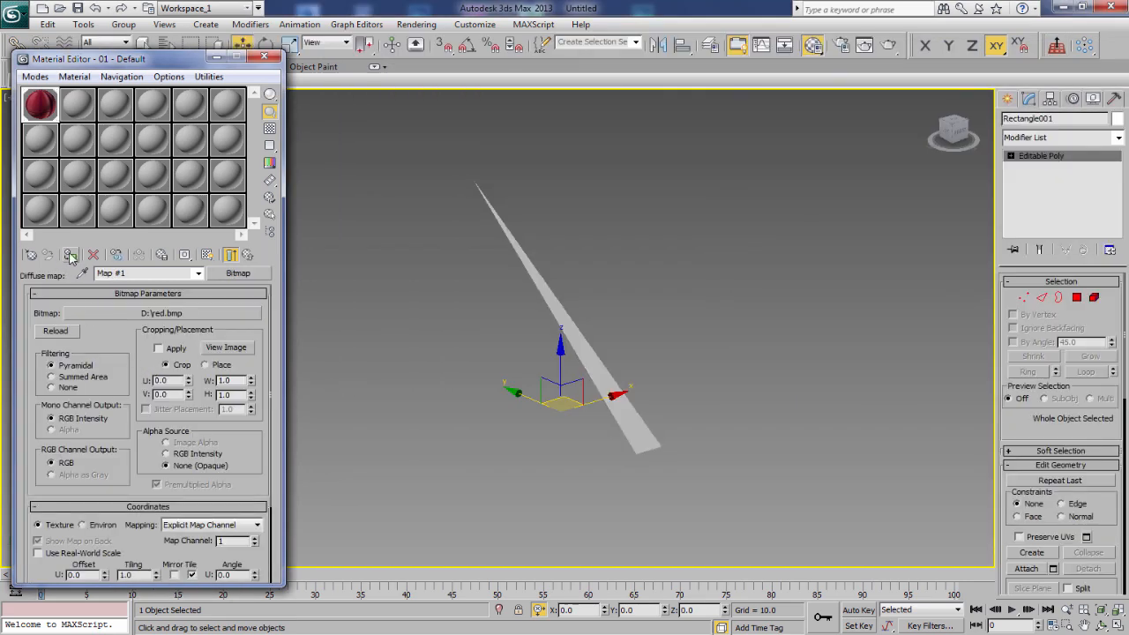
{"action": "left_click", "coordinate": [206, 255]}
{"action": "left_click", "coordinate": [264, 57]}
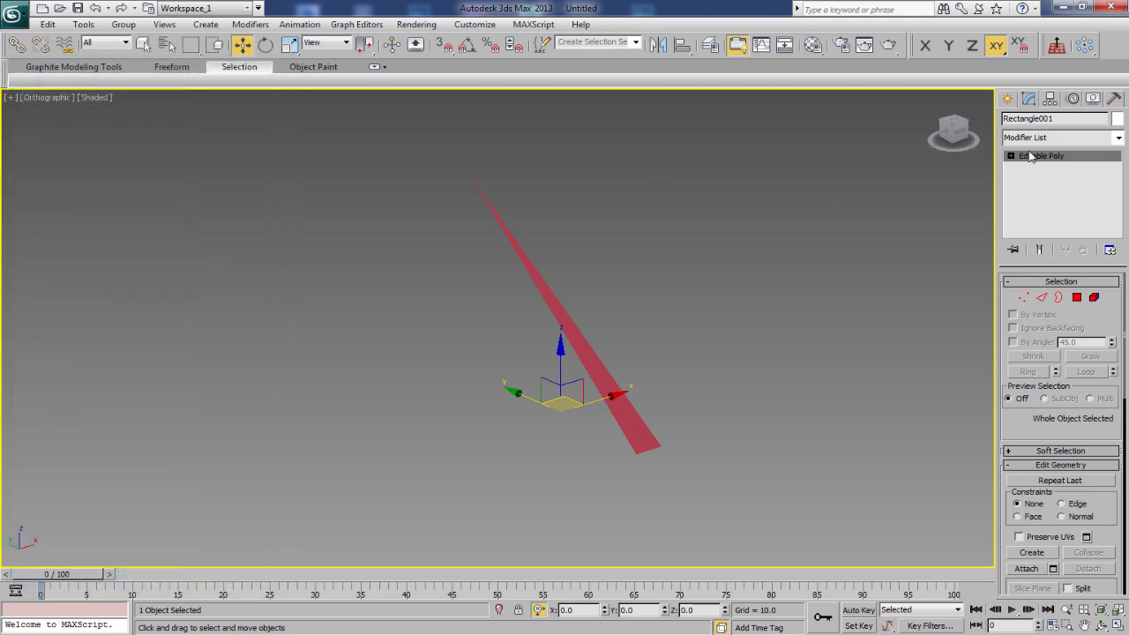
- Apply a UVW Map modifier to the triangular poly
{"action": "left_click", "coordinate": [1118, 137]}
{"action": "key", "text": "u"}
{"action": "key", "text": "u"}
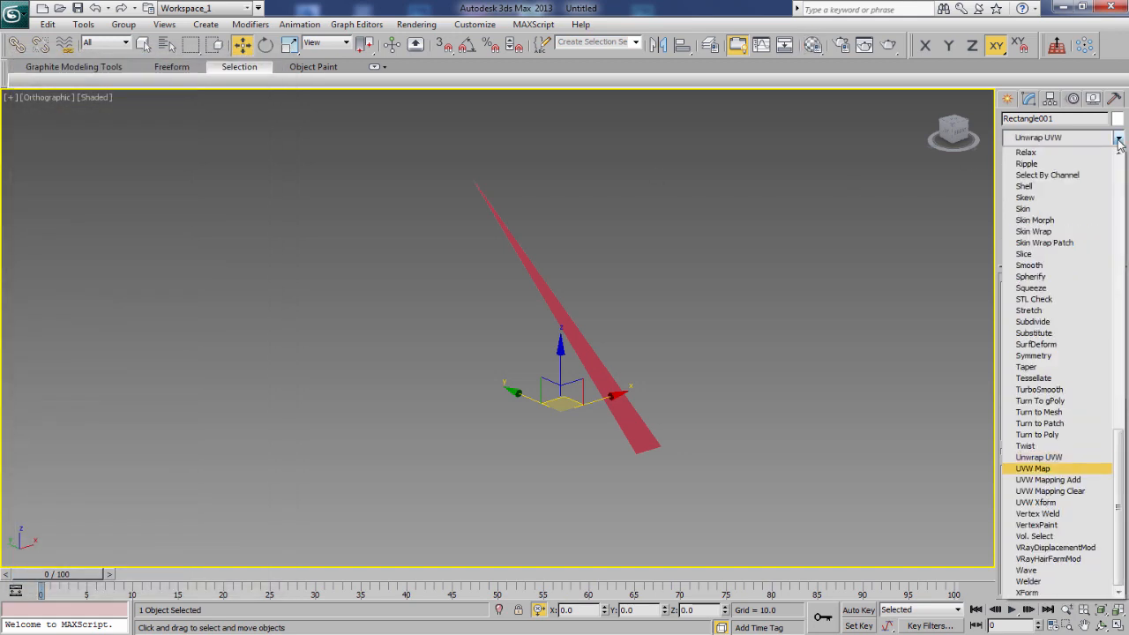
{"action": "left_click", "coordinate": [1023, 468]}
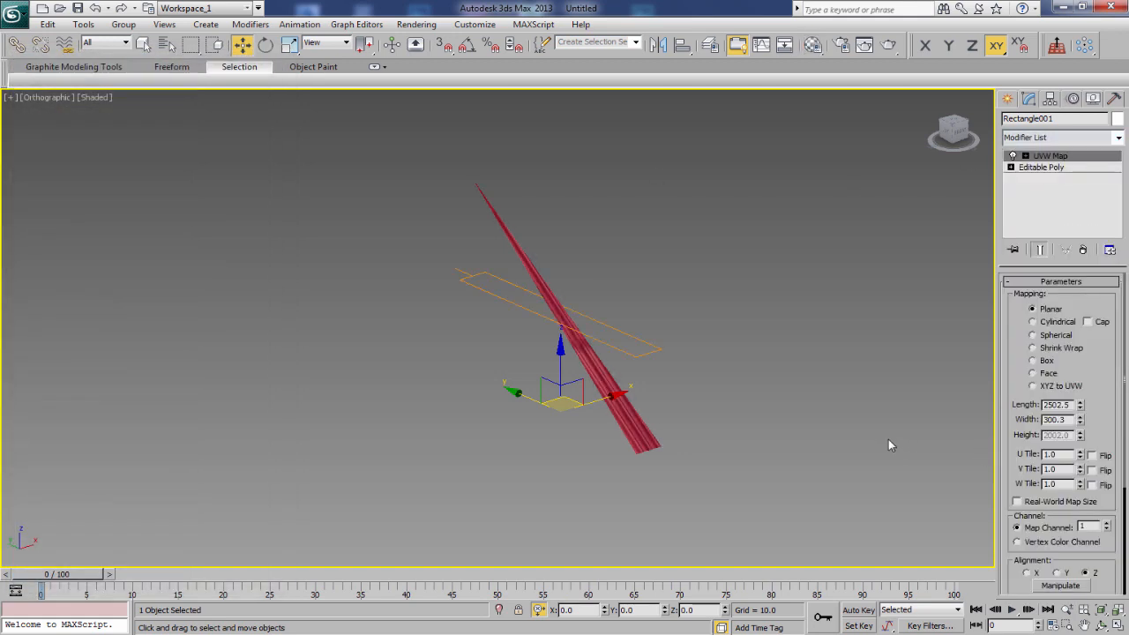
- Set the UVW Map tiling to 0.44 for U and 5.12 for V
{"action": "scroll", "coordinate": [765, 432], "scroll_direction": "up", "scroll_amount": 3}
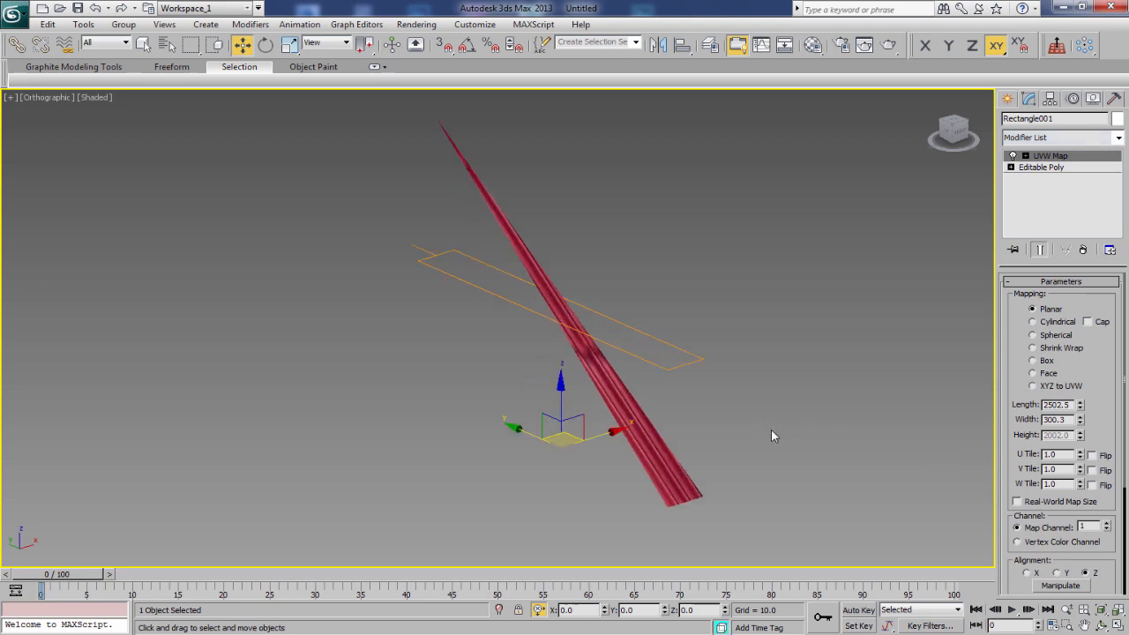
{"action": "middle_click_drag", "start_coordinate": [801, 441], "coordinate": [790, 444], "text": "alt"}
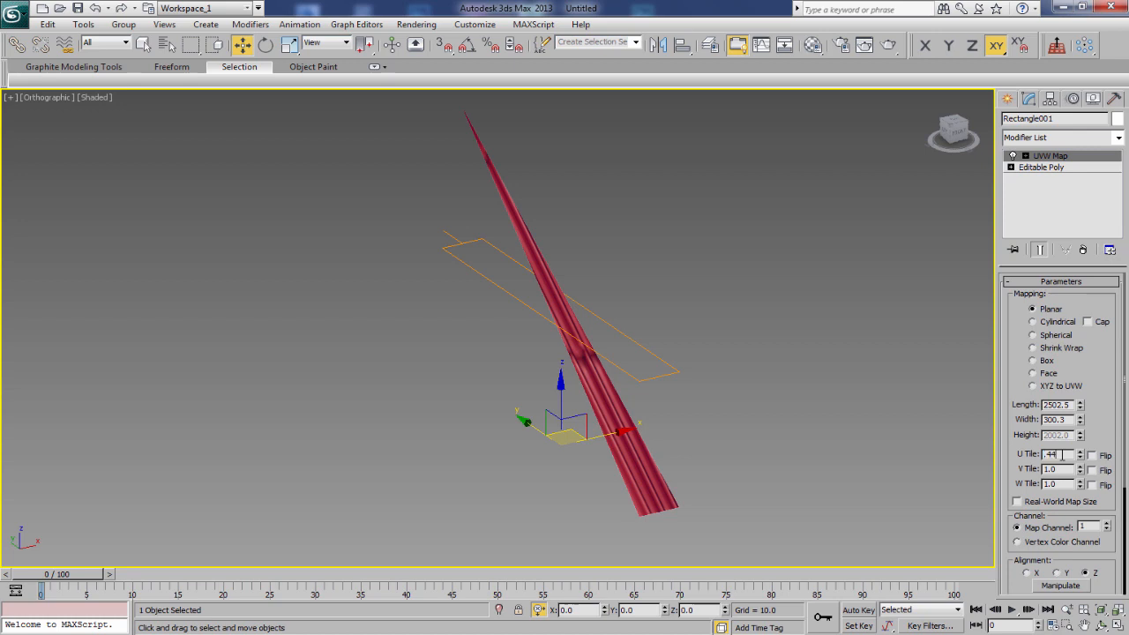
{"action": "key", "text": "Return"}
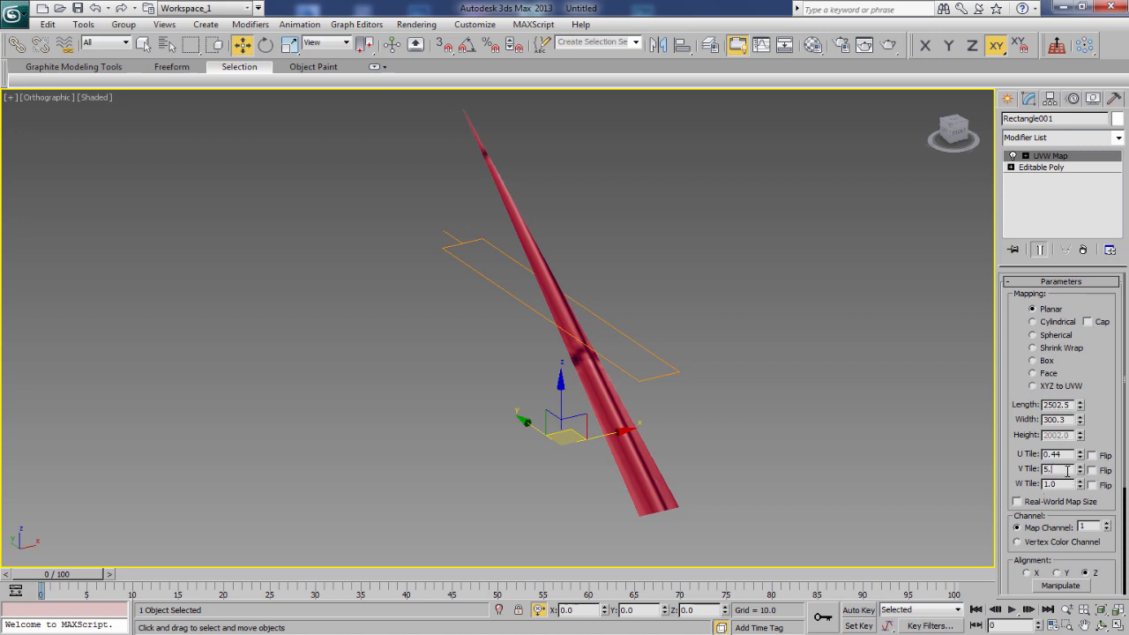
{"action": "key", "text": "Return"}
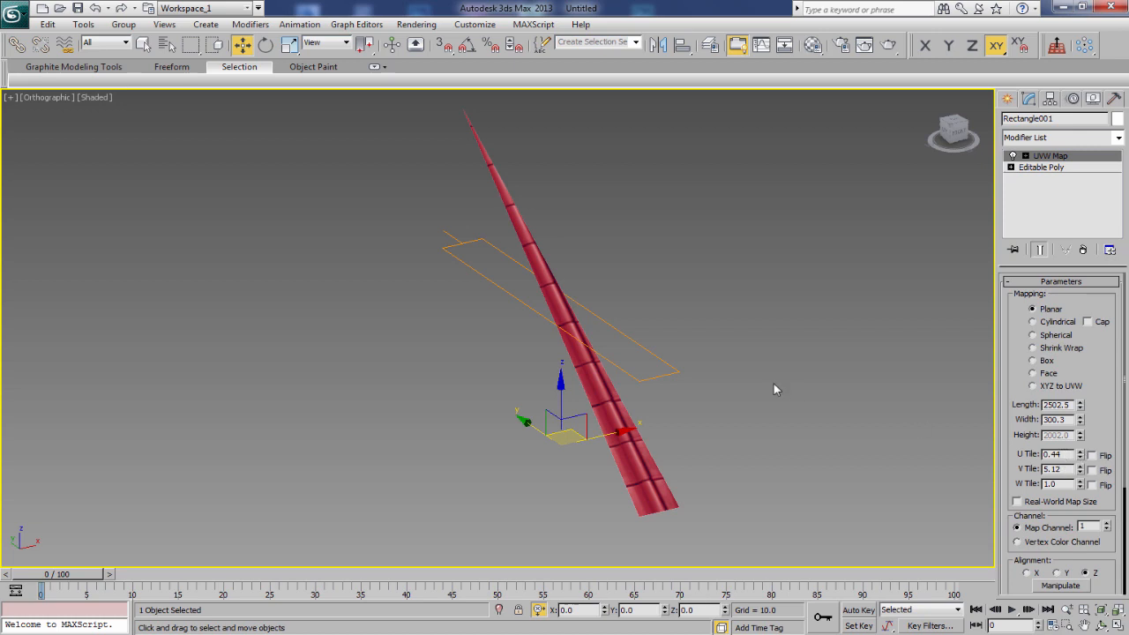
- In the top view, move only the triangle's pivot to its apex using 2.5D snapping, and turn snapping off
{"action": "middle_click_drag", "start_coordinate": [774, 389], "coordinate": [710, 398]}
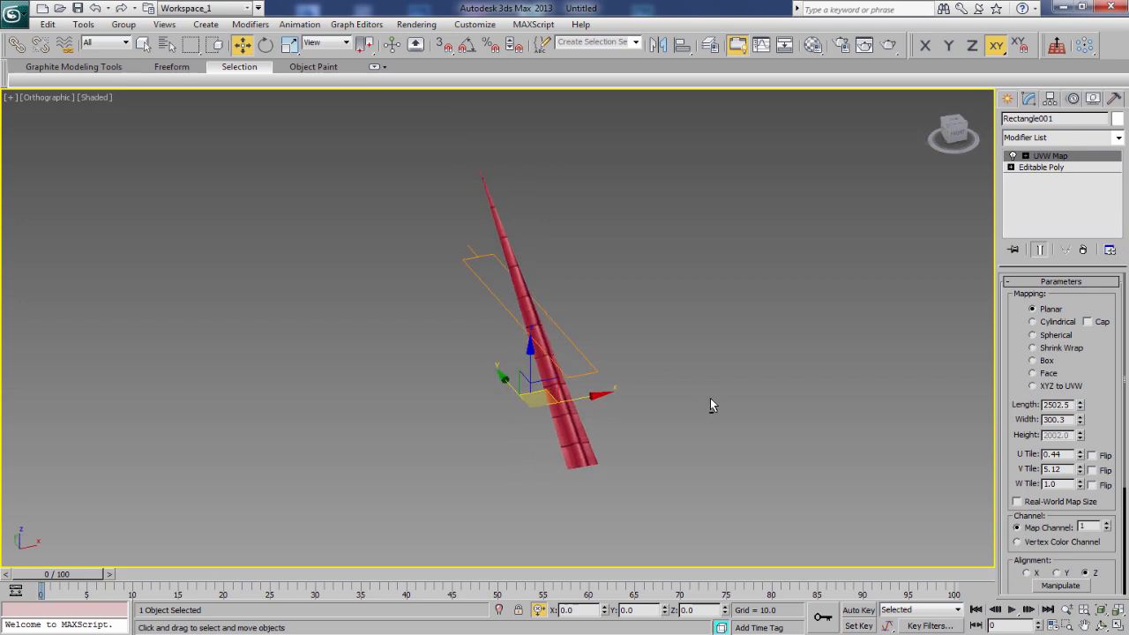
{"action": "key", "text": "t"}
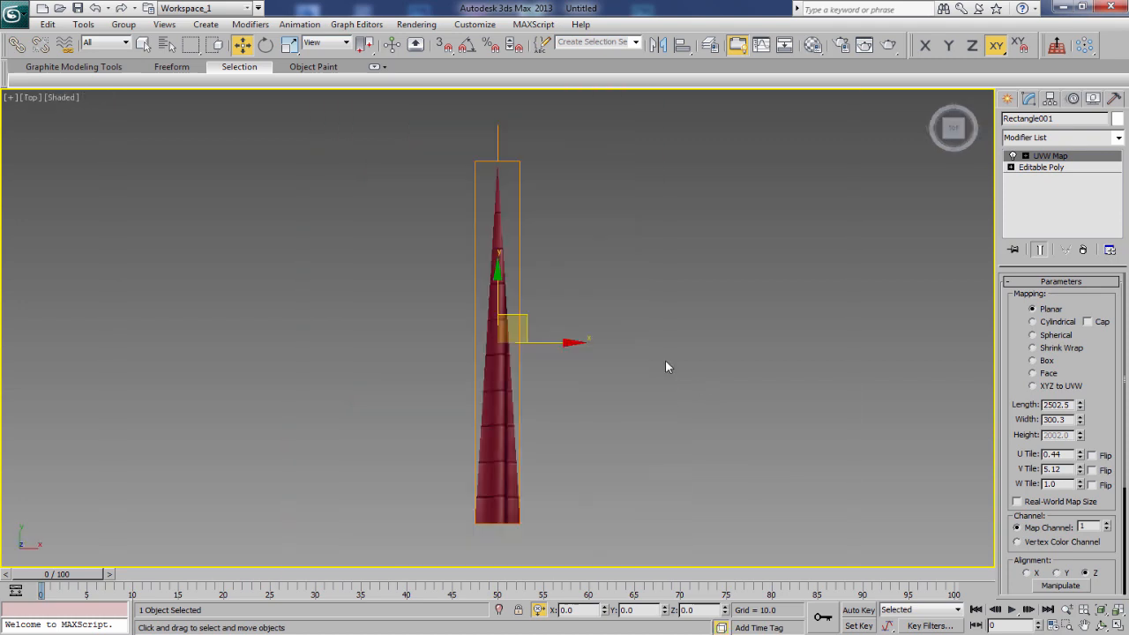
{"action": "left_click", "coordinate": [1050, 99]}
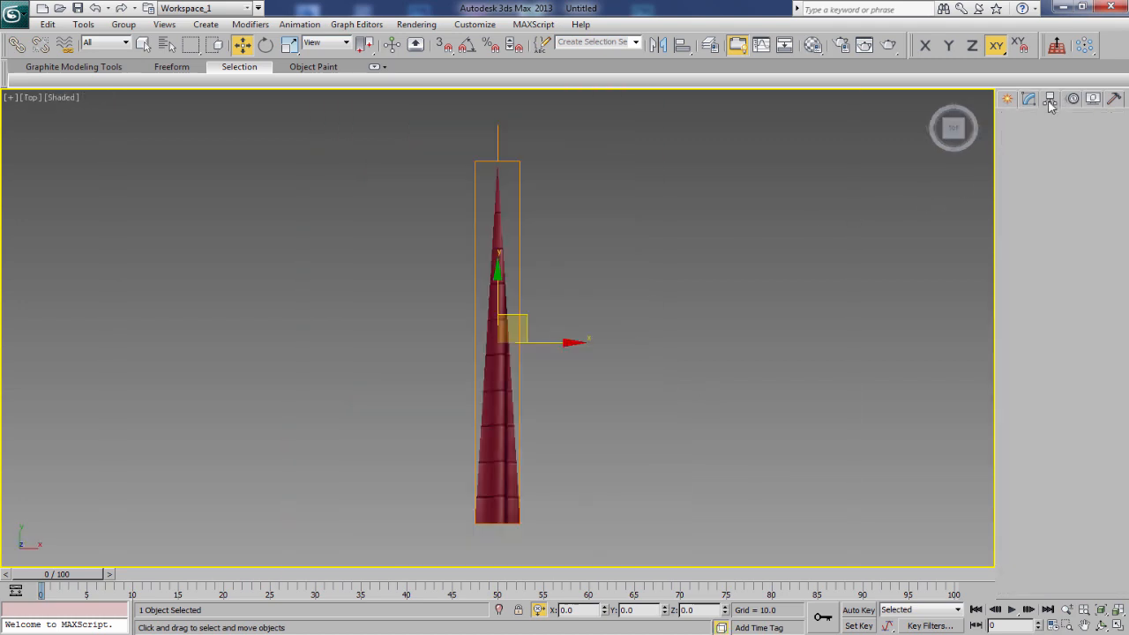
{"action": "left_click", "coordinate": [1065, 188]}
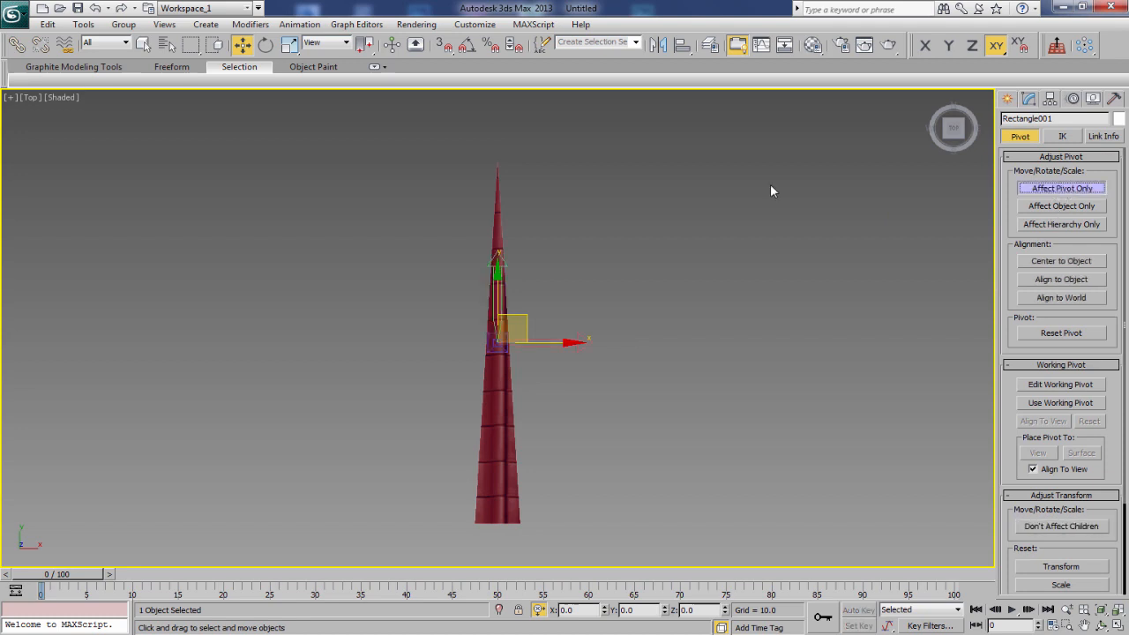
{"action": "left_click_drag", "start_coordinate": [446, 50], "coordinate": [399, 239]}
{"action": "key", "text": "s"}
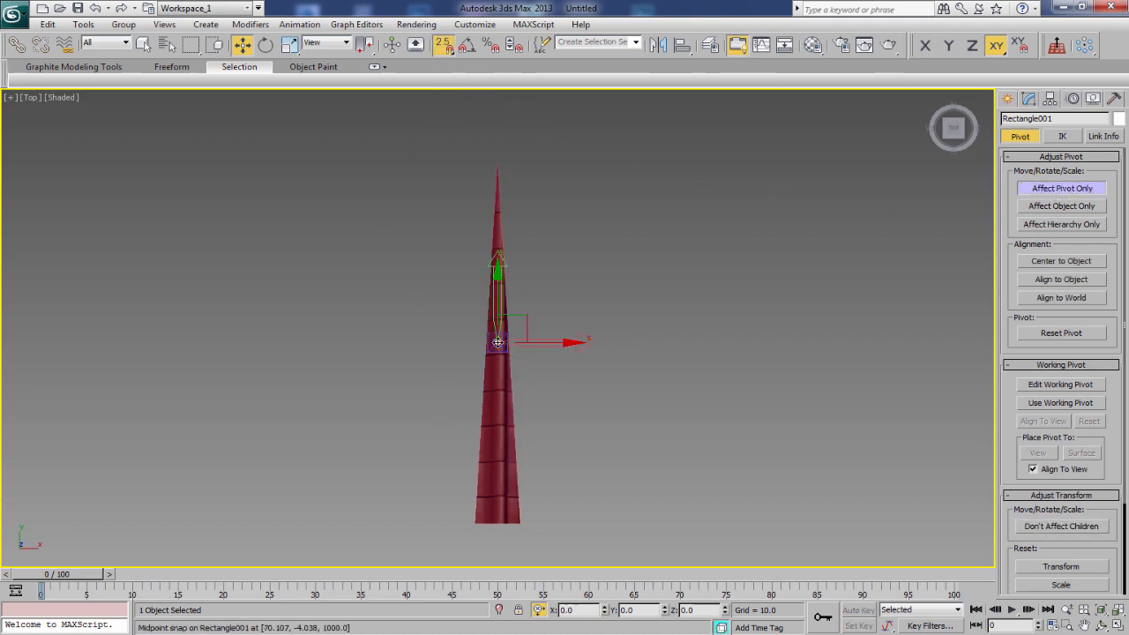
{"action": "left_click_drag", "start_coordinate": [510, 297], "coordinate": [499, 162]}
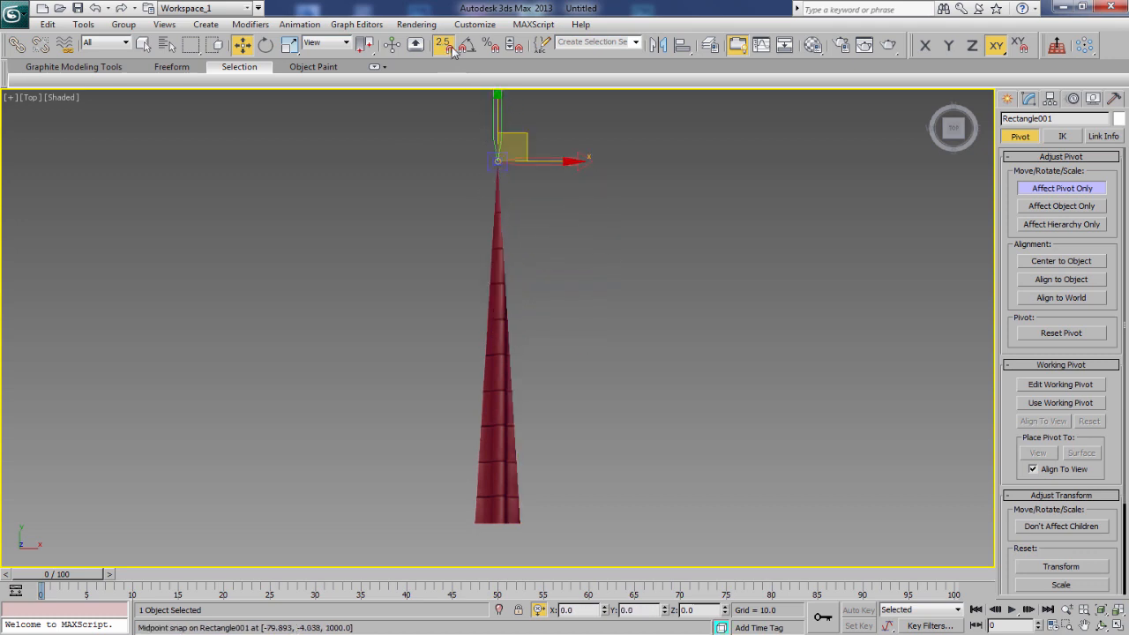
{"action": "left_click", "coordinate": [446, 47]}
{"action": "left_click", "coordinate": [1007, 98]}
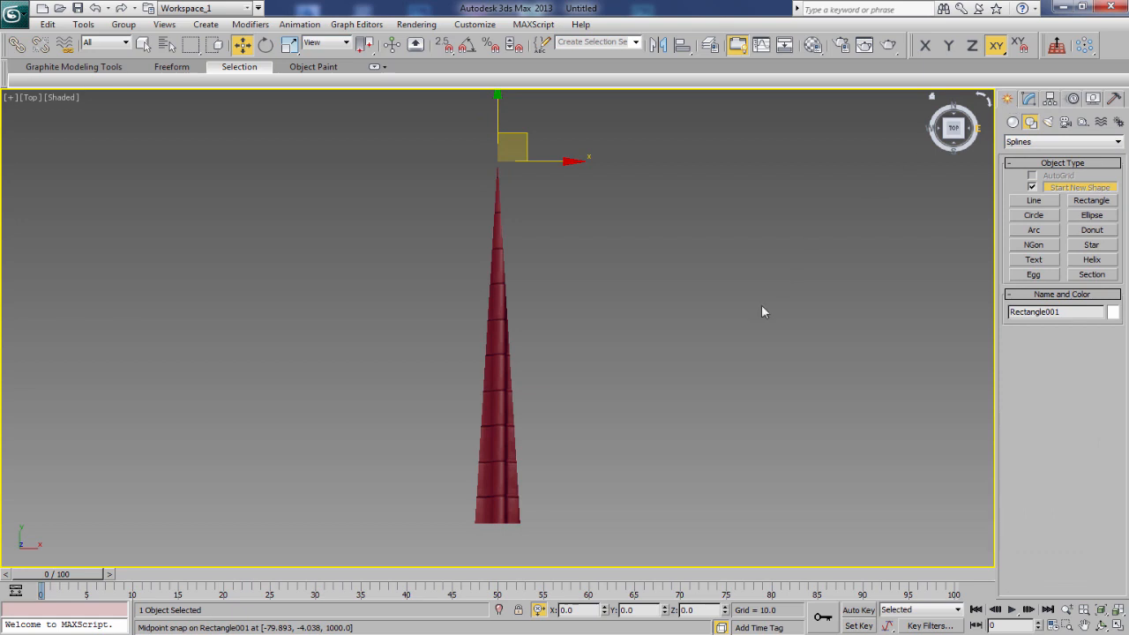
- Open the Array tool for the triangle, enable the preview and set a total rotation of 360 degrees about Z
{"action": "middle_click_drag", "start_coordinate": [763, 312], "coordinate": [844, 344]}
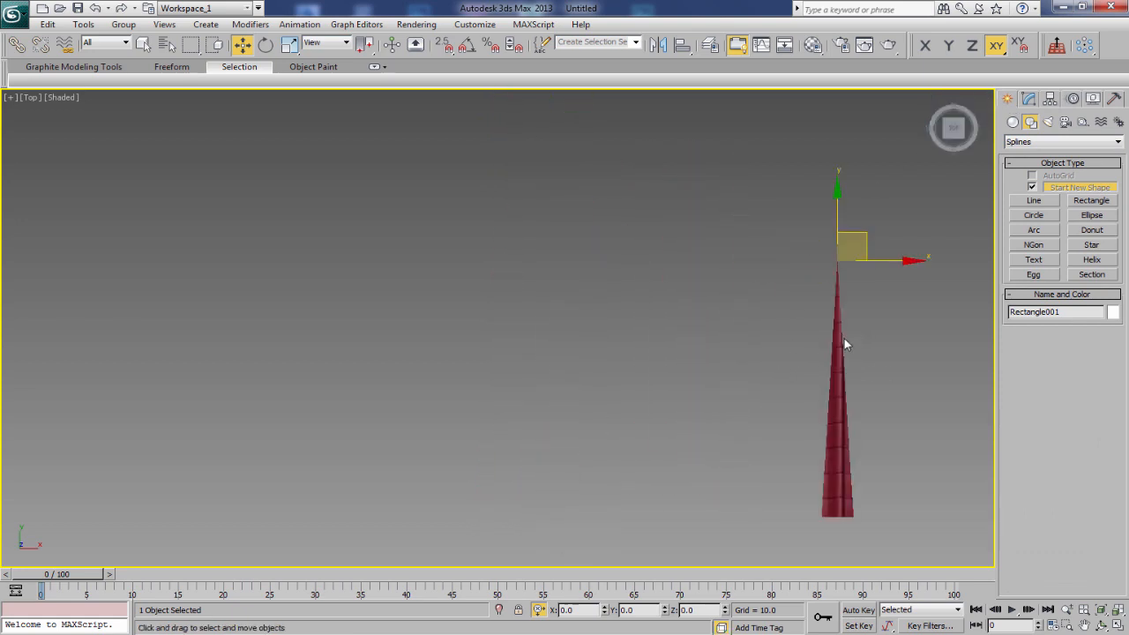
{"action": "left_click", "coordinate": [84, 24]}
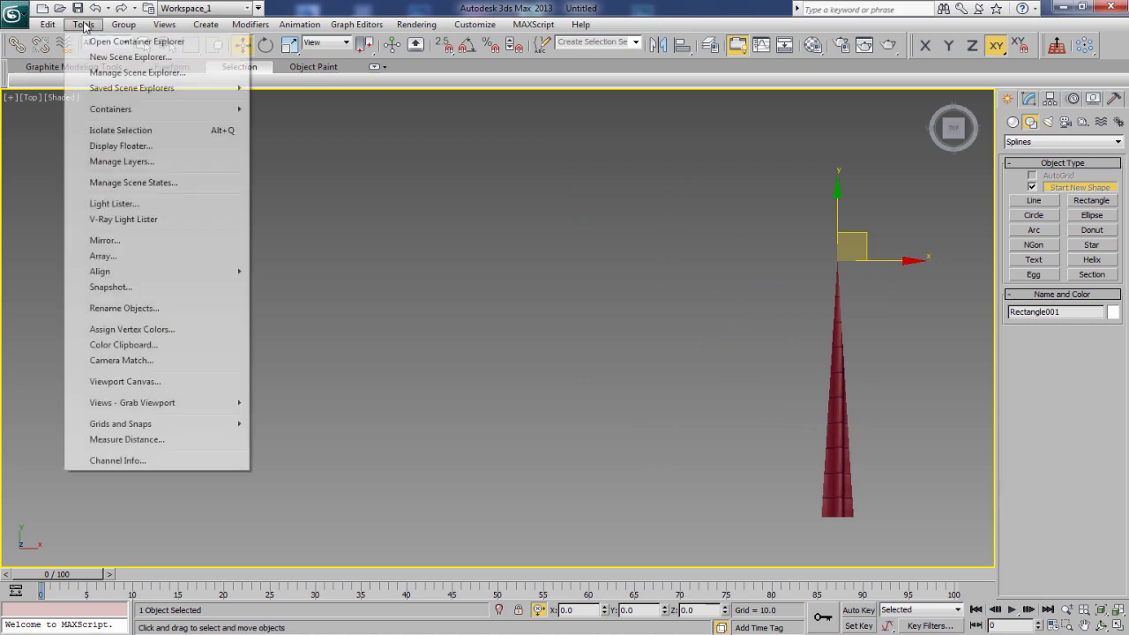
{"action": "left_click", "coordinate": [134, 258]}
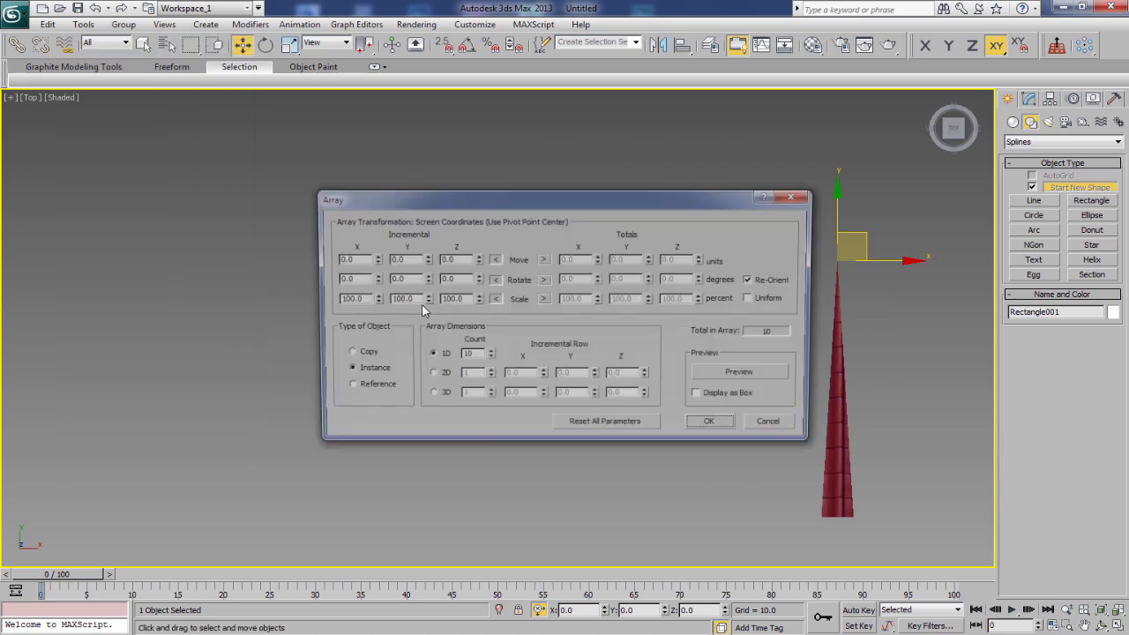
{"action": "left_click_drag", "start_coordinate": [603, 209], "coordinate": [462, 192]}
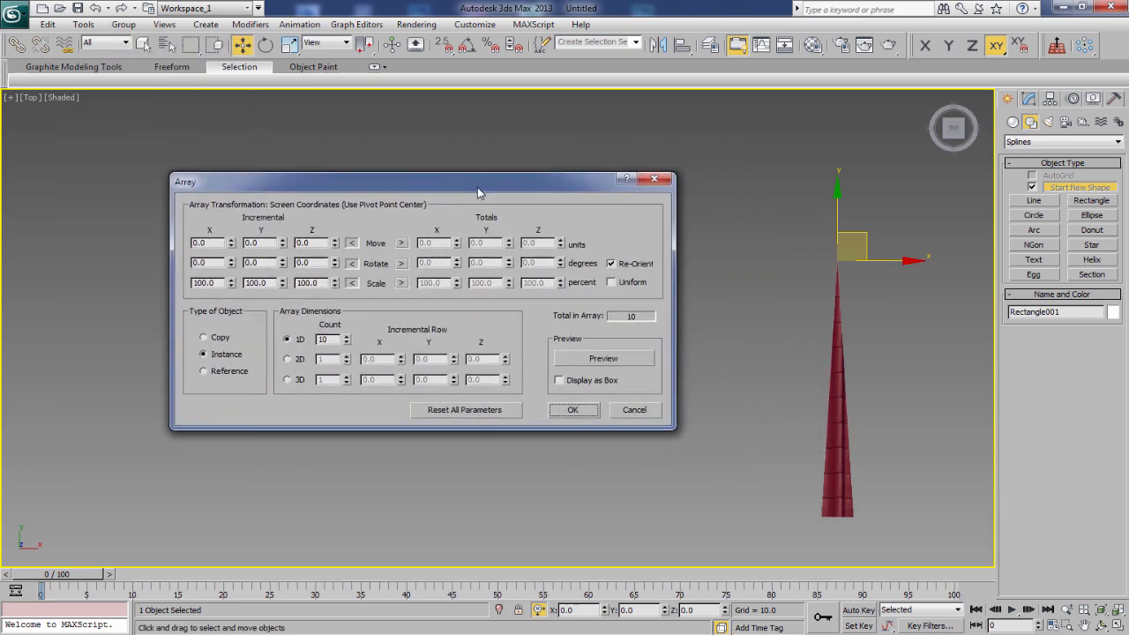
{"action": "left_click", "coordinate": [604, 359]}
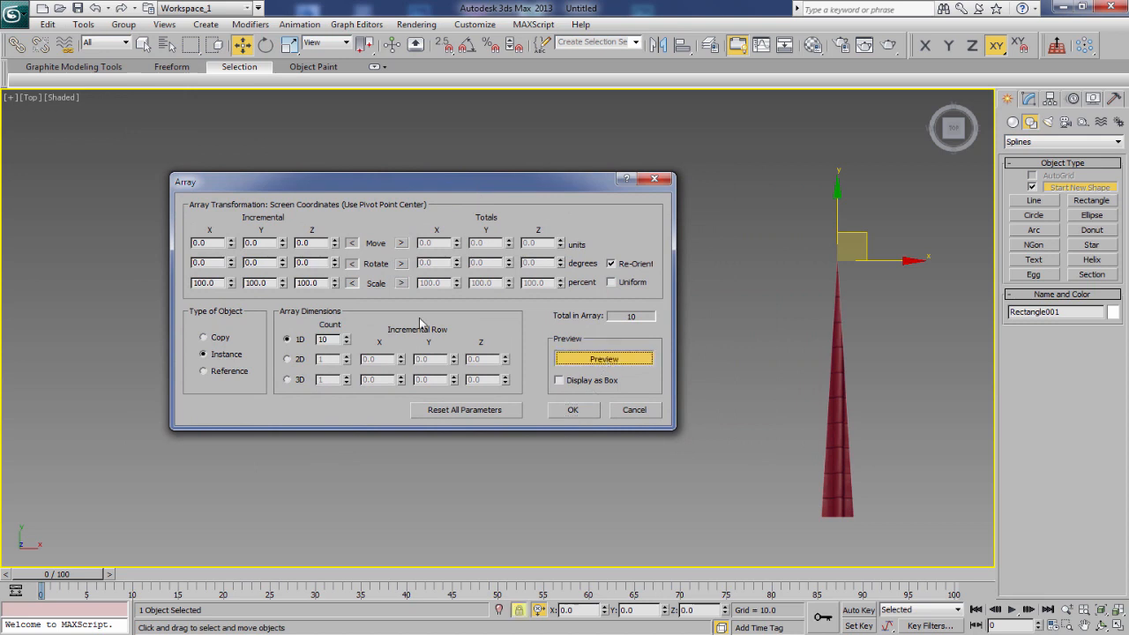
{"action": "left_click", "coordinate": [401, 263]}
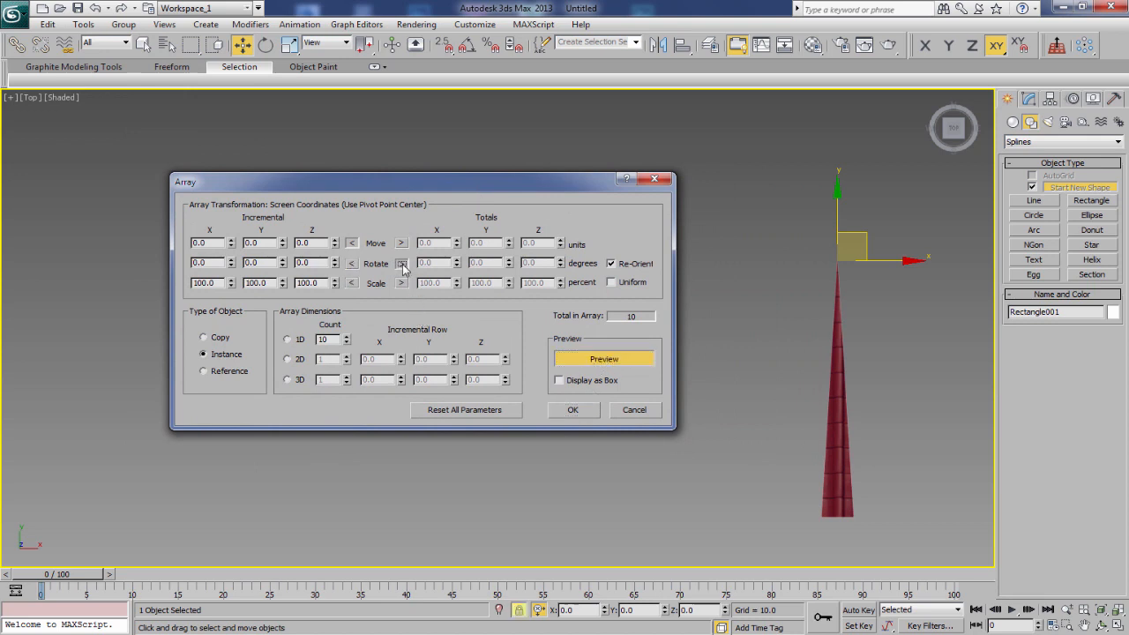
{"action": "double_click", "coordinate": [547, 262]}
{"action": "type", "text": "360"}
{"action": "key", "text": "Return"}
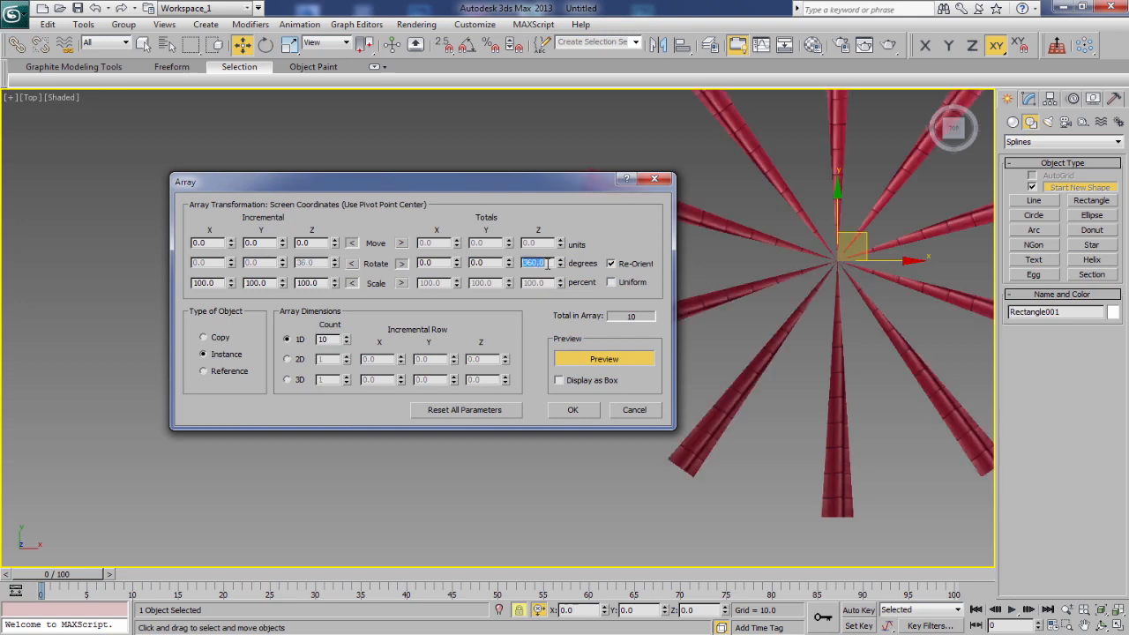
- Set the array's 1D count to 53 and create the radial array
{"action": "left_click_drag", "start_coordinate": [516, 190], "coordinate": [340, 156]}
{"action": "middle_click_drag", "start_coordinate": [685, 300], "coordinate": [450, 355]}
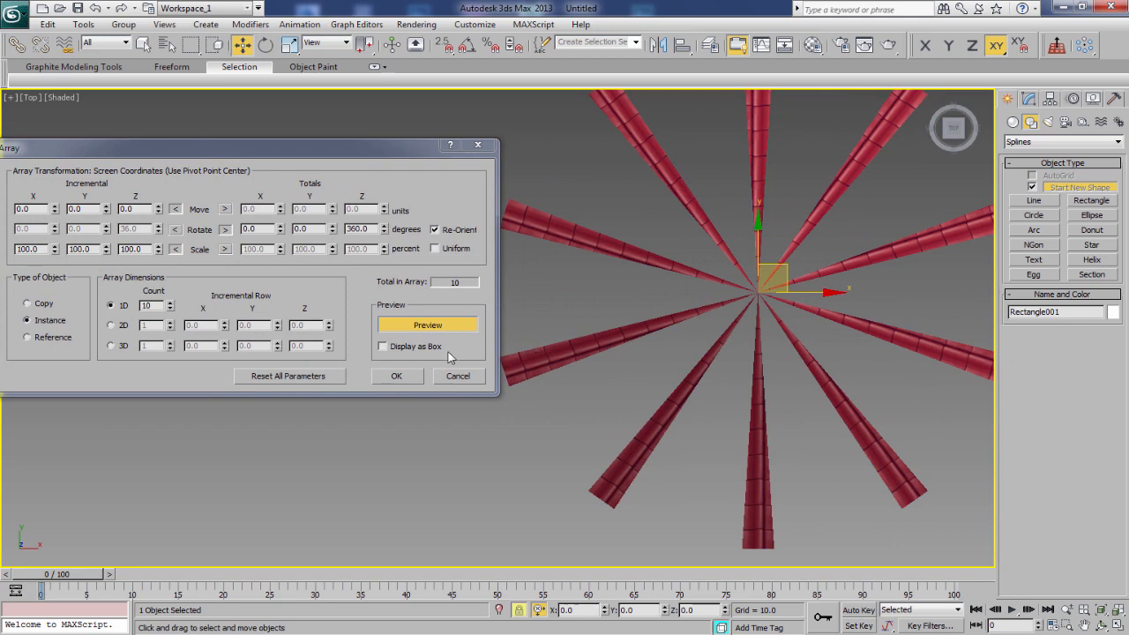
{"action": "left_click", "coordinate": [171, 303]}
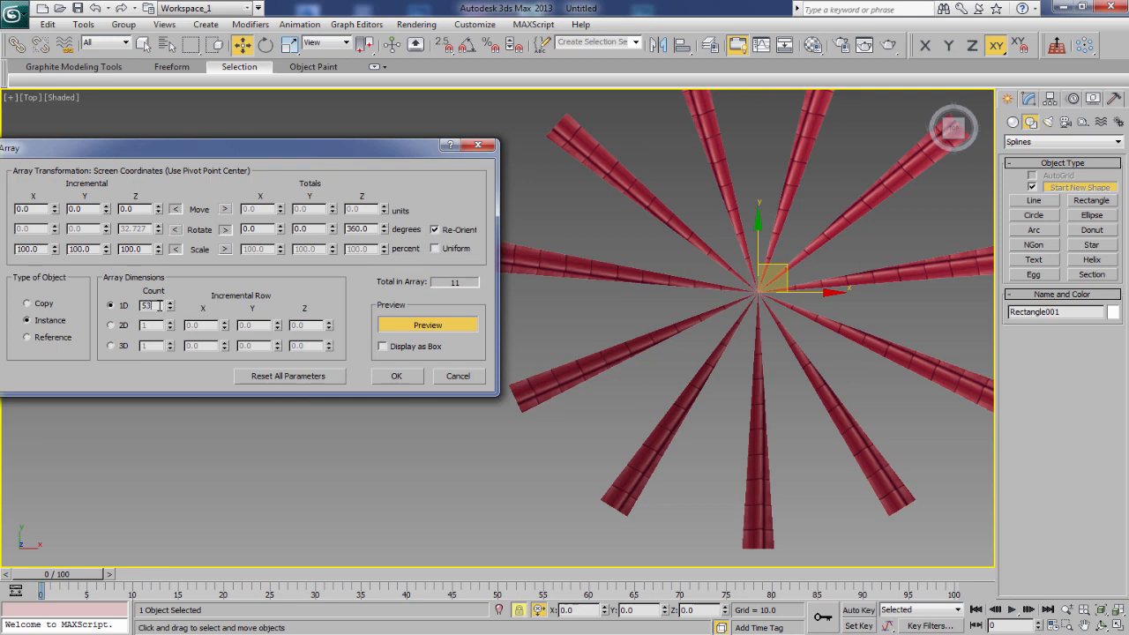
{"action": "type", "text": "53"}
{"action": "key", "text": "Return"}
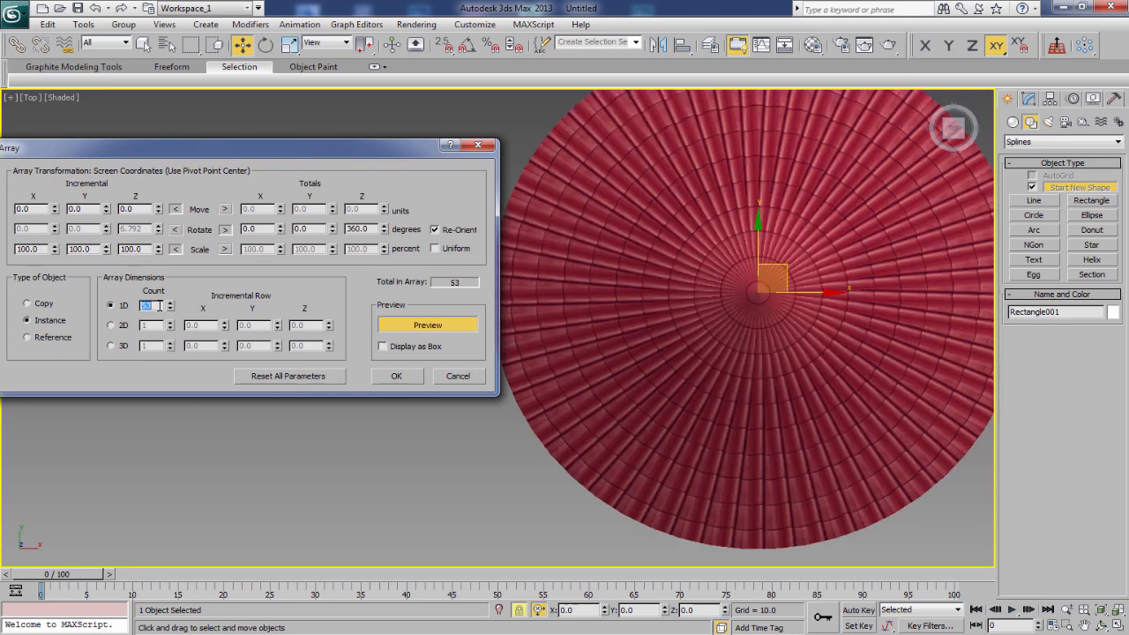
{"action": "left_click", "coordinate": [397, 377]}
- Inspect the arrayed conical roof from several angles and from the top
{"action": "middle_click_drag", "start_coordinate": [655, 373], "coordinate": [611, 303]}
{"action": "scroll", "coordinate": [591, 330], "scroll_direction": "up", "scroll_amount": 3}
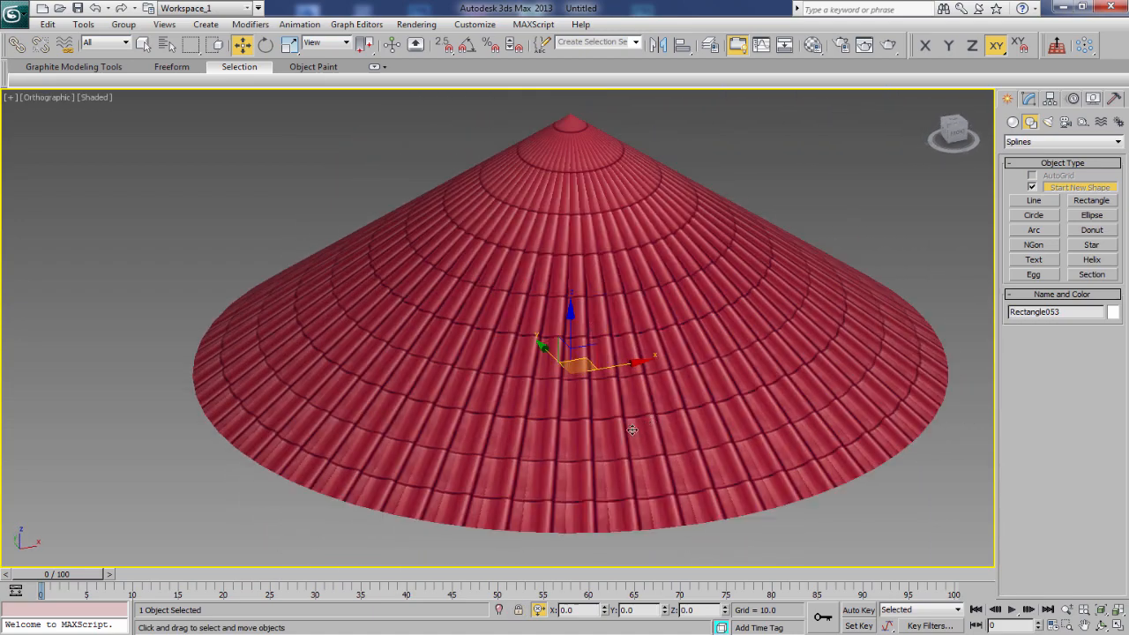
{"action": "middle_click_drag", "start_coordinate": [632, 430], "coordinate": [587, 432], "text": "alt"}
{"action": "middle_click_drag", "start_coordinate": [812, 407], "coordinate": [564, 406]}
{"action": "scroll", "coordinate": [564, 406], "scroll_direction": "down", "scroll_amount": 3}
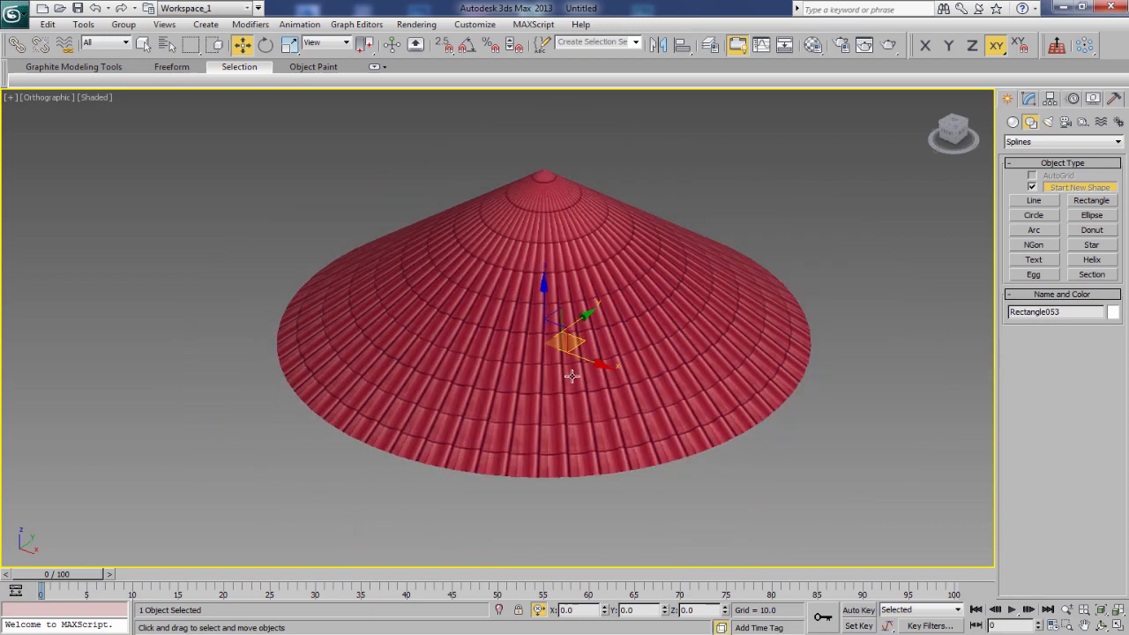
{"action": "key", "text": "t"}
{"action": "scroll", "coordinate": [570, 366], "scroll_direction": "down", "scroll_amount": 10}
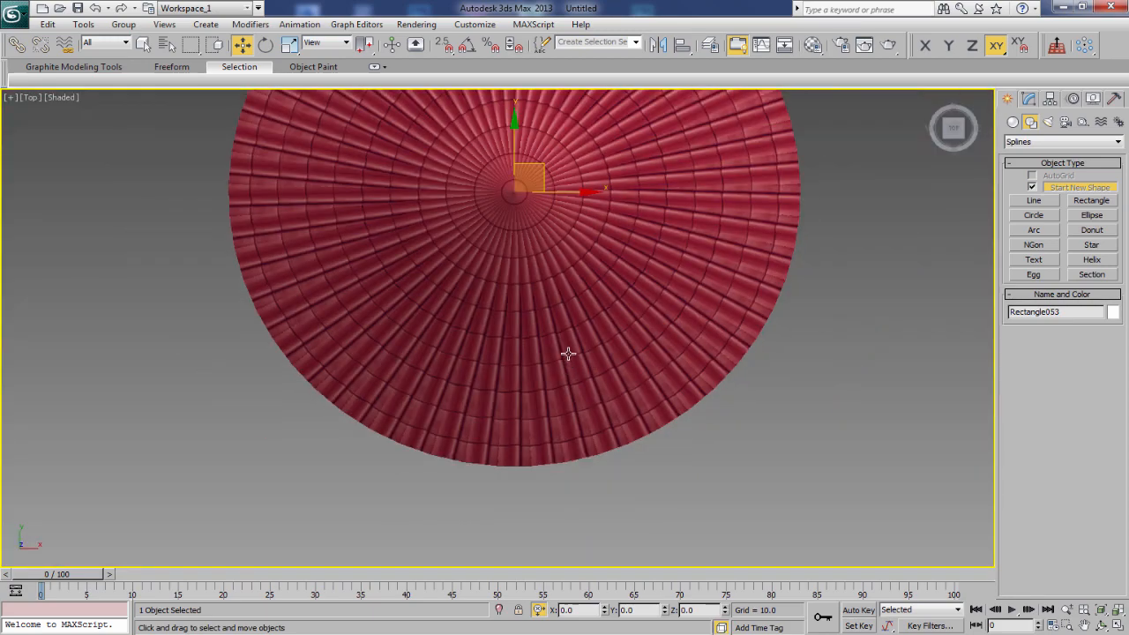
{"action": "middle_click_drag", "start_coordinate": [584, 326], "coordinate": [620, 499]}
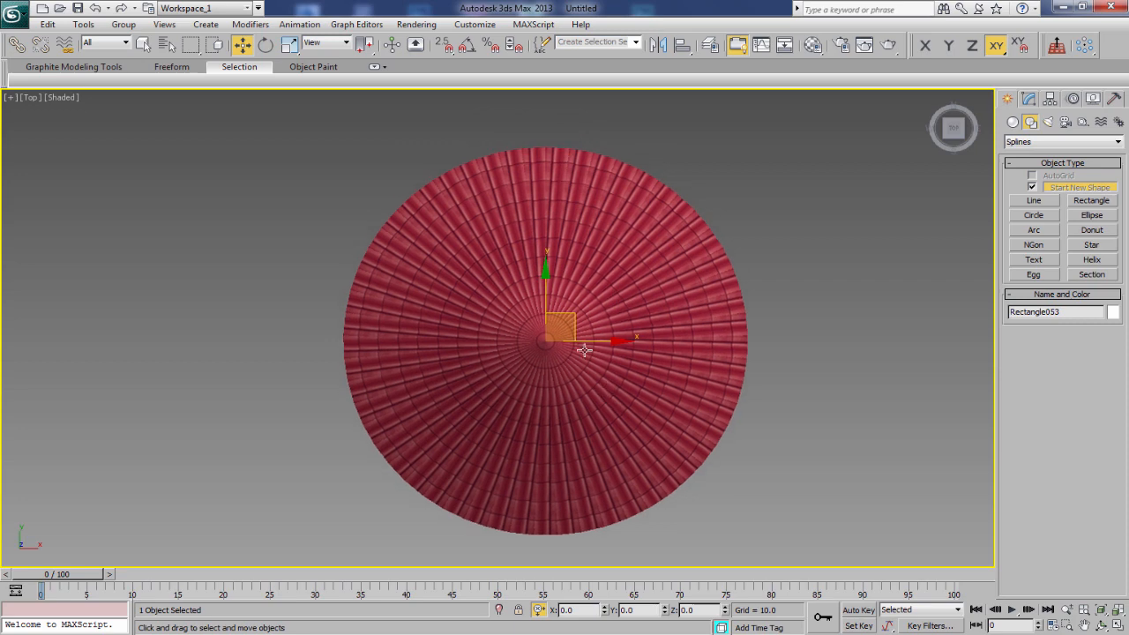
- In wireframe display, draw a circle centred on the roof's apex and set its radius to 2200
{"action": "key", "text": "F3"}
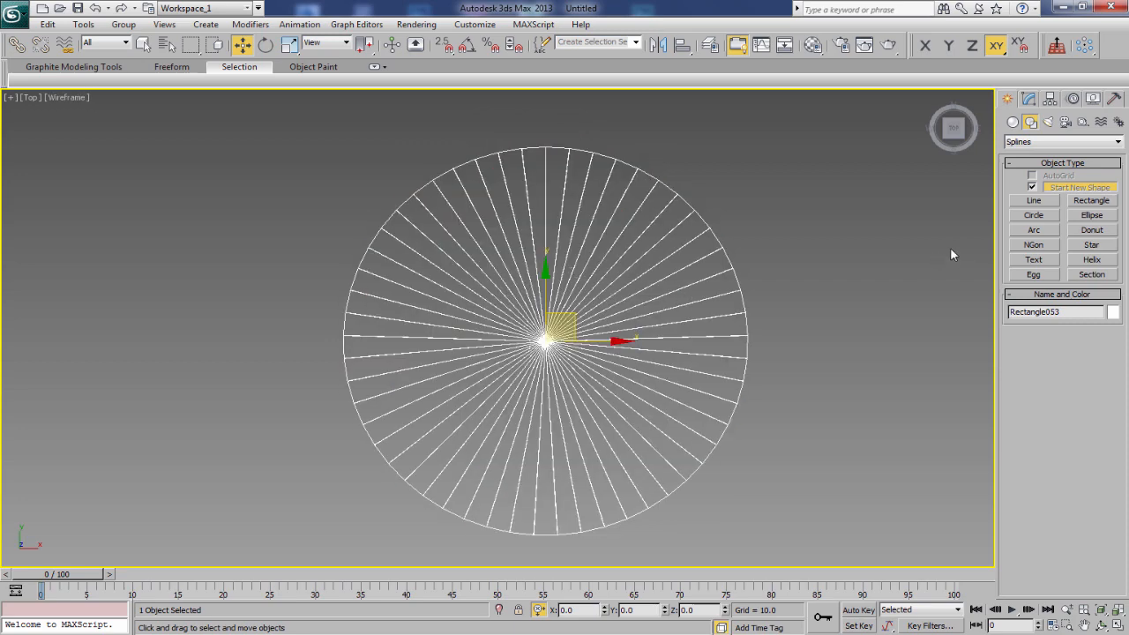
{"action": "left_click", "coordinate": [866, 272]}
{"action": "left_click", "coordinate": [1033, 215]}
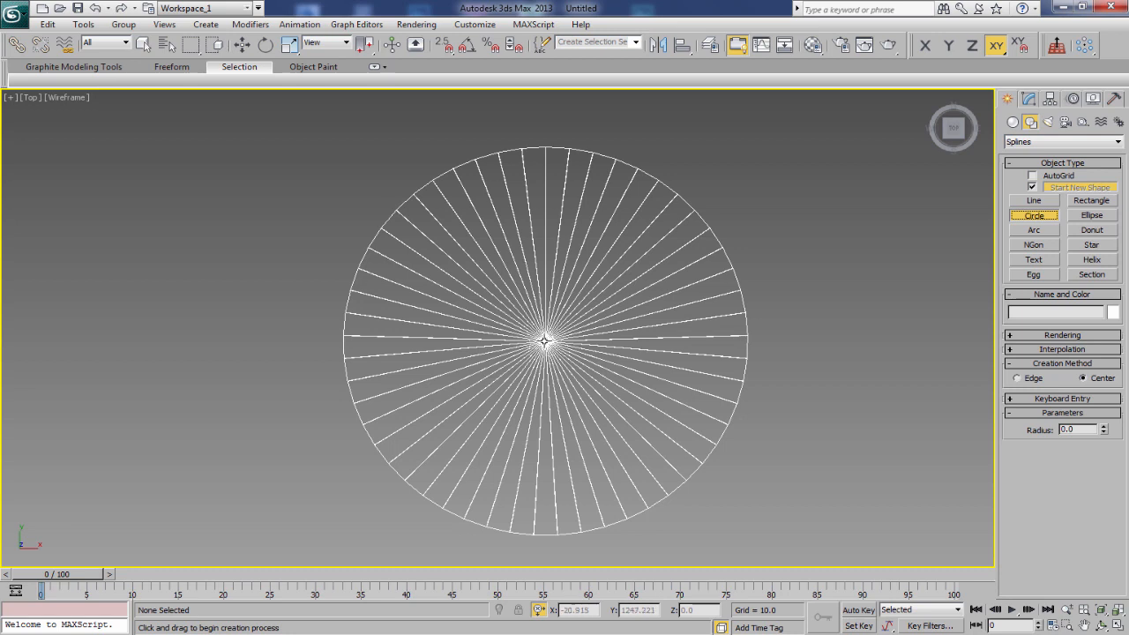
{"action": "left_click_drag", "start_coordinate": [545, 341], "coordinate": [665, 453]}
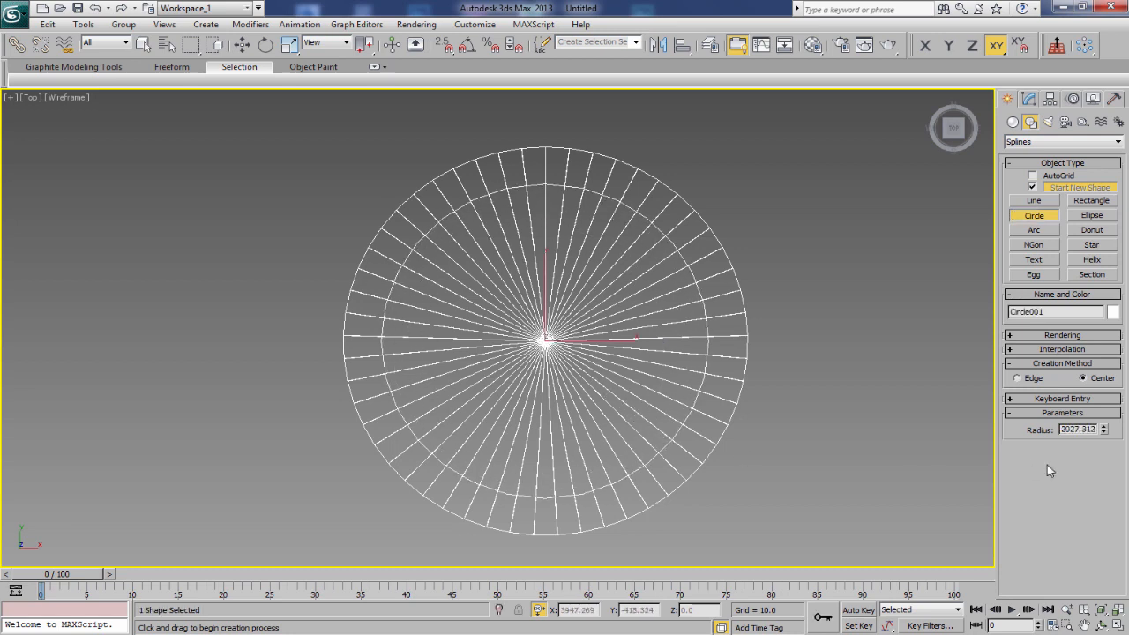
{"action": "double_click", "coordinate": [1078, 428]}
{"action": "type", "text": "2200"}
{"action": "key", "text": "Return"}
{"action": "left_click", "coordinate": [1078, 429]}
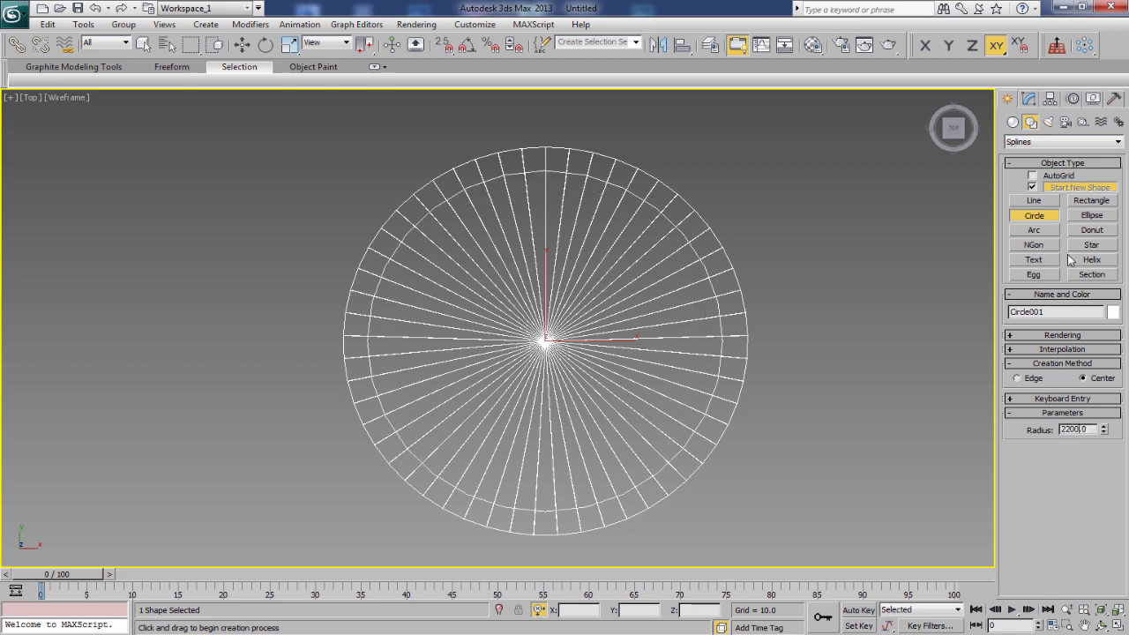
{"action": "right_click", "coordinate": [931, 166]}
- Convert the circle to an Editable Spline
{"action": "left_click", "coordinate": [1028, 101]}
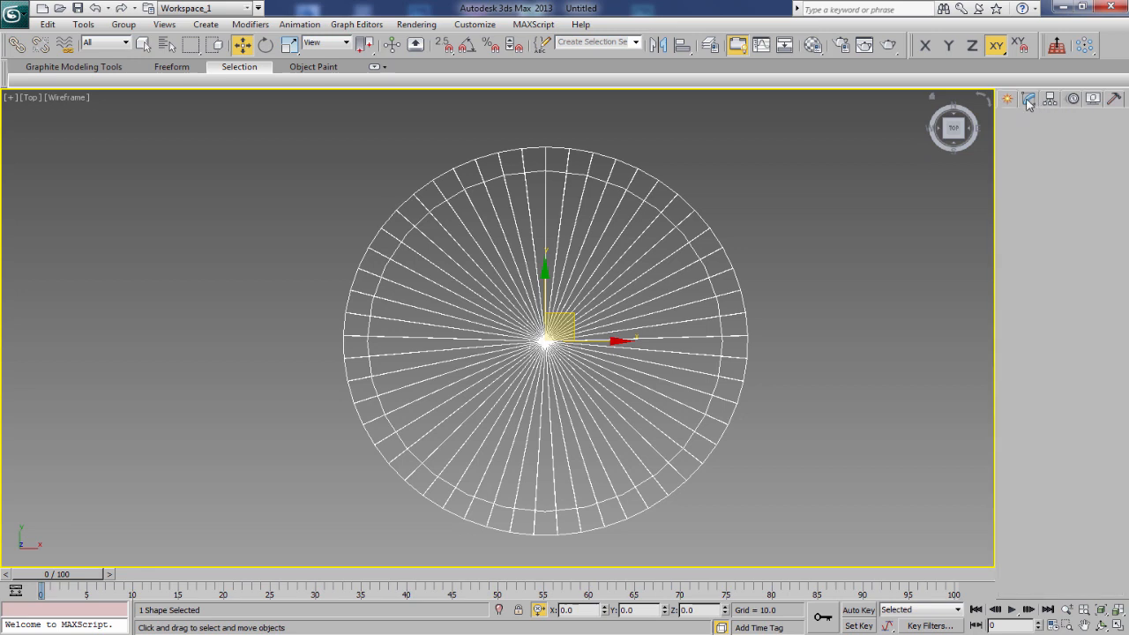
{"action": "left_click", "coordinate": [1045, 336]}
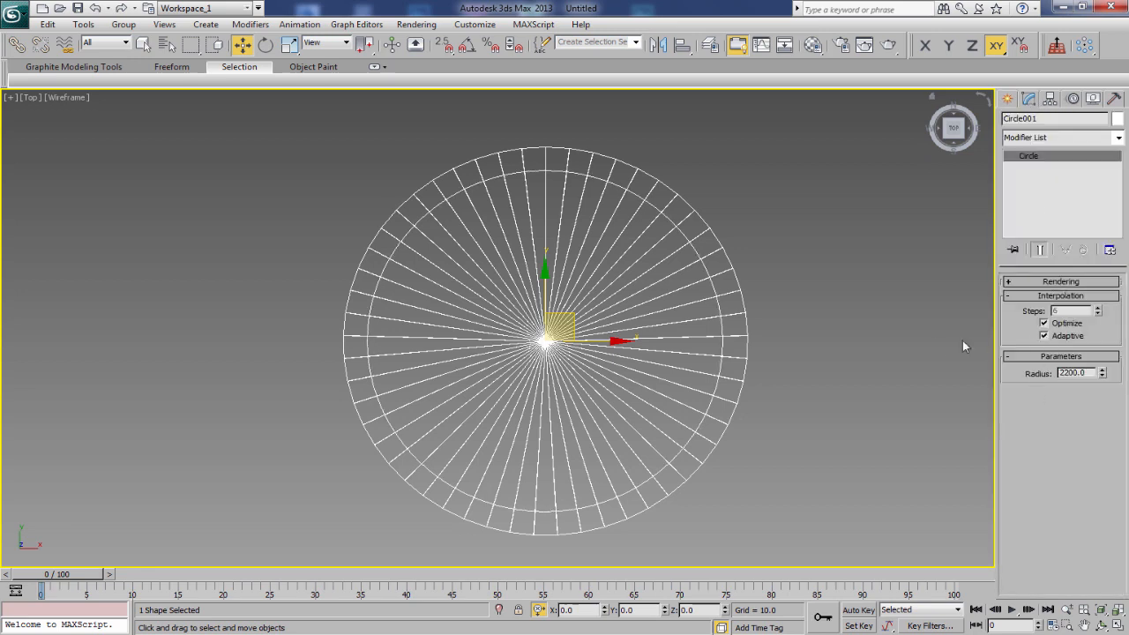
{"action": "right_click", "coordinate": [1035, 158]}
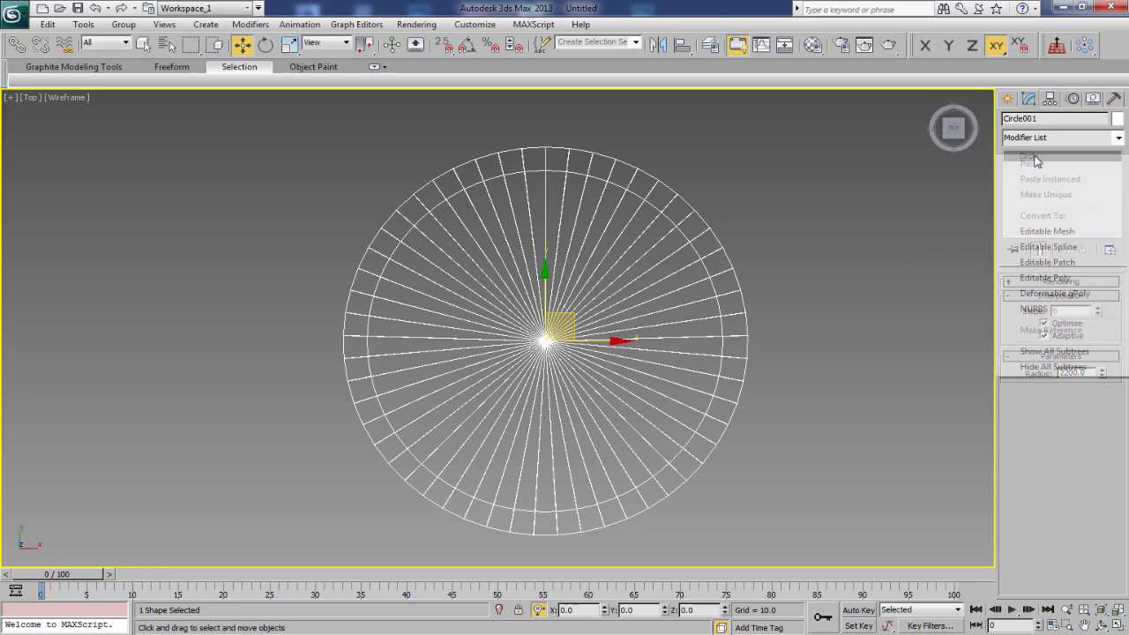
{"action": "left_click", "coordinate": [1050, 245]}
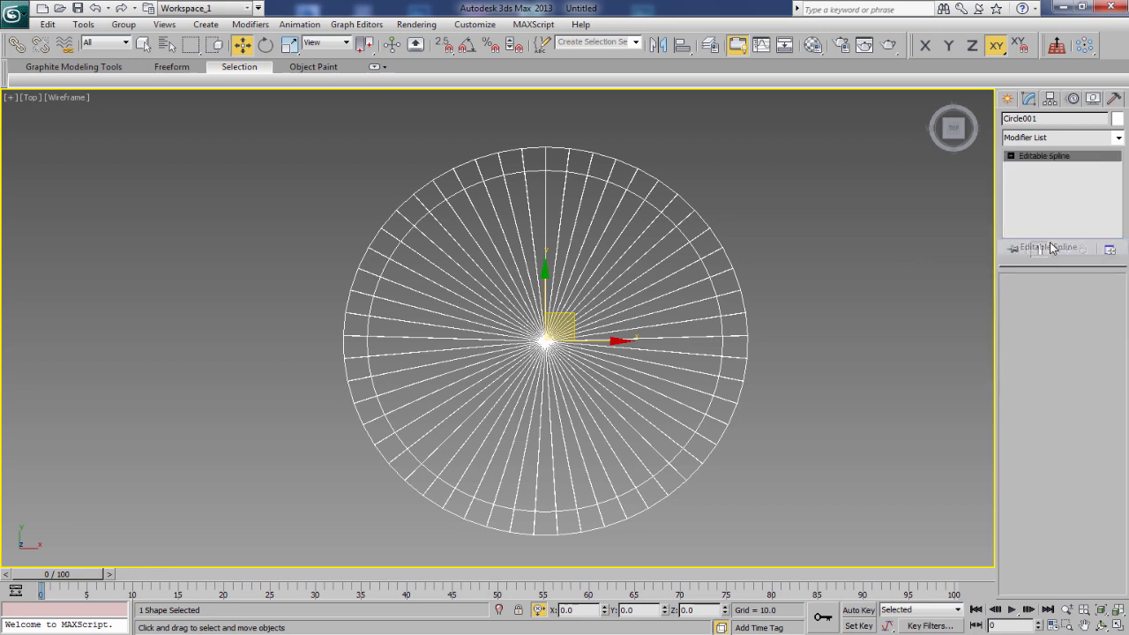
- Outline the circle's spline inward to form a ring, and check it in shaded display from below the roof
{"action": "left_click", "coordinate": [1011, 156]}
{"action": "left_click", "coordinate": [1037, 189]}
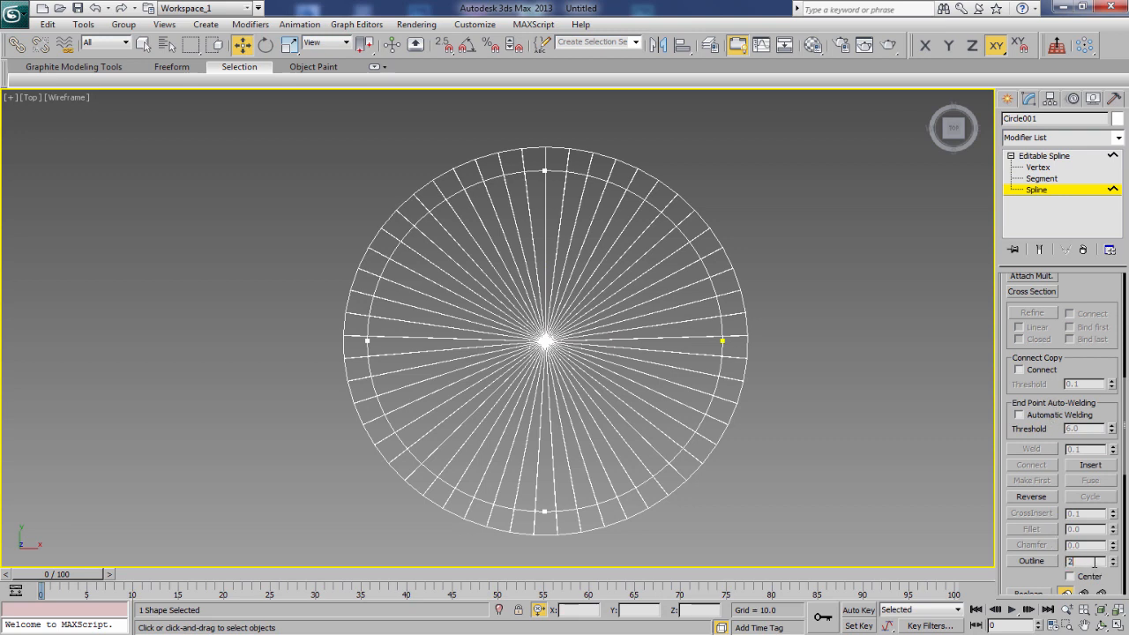
{"action": "key", "text": "Return"}
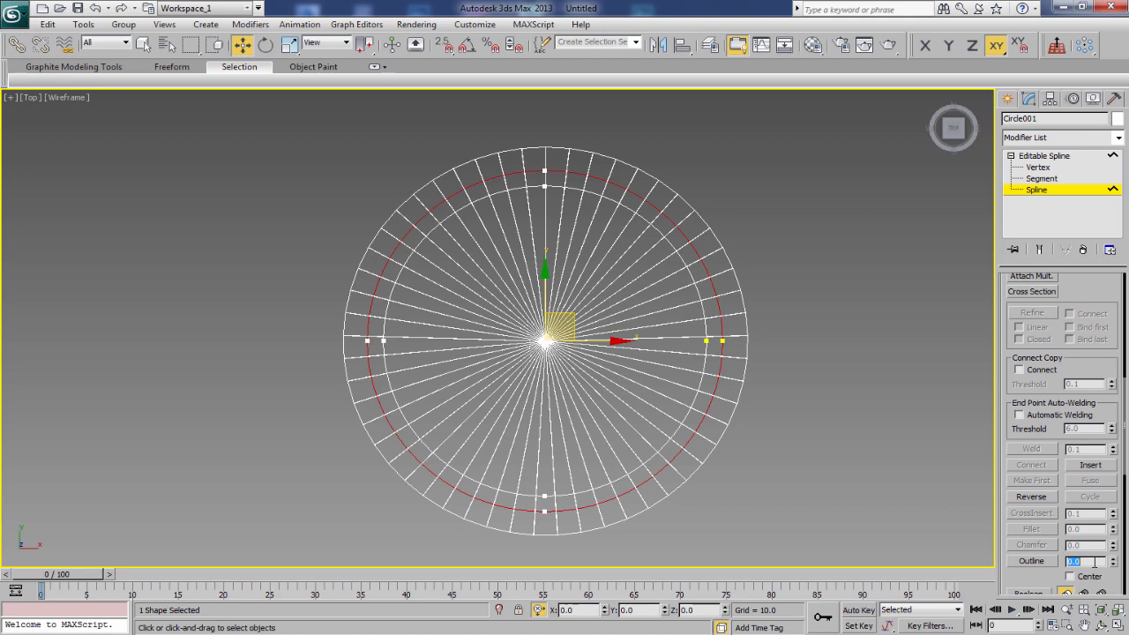
{"action": "left_click", "coordinate": [1045, 194]}
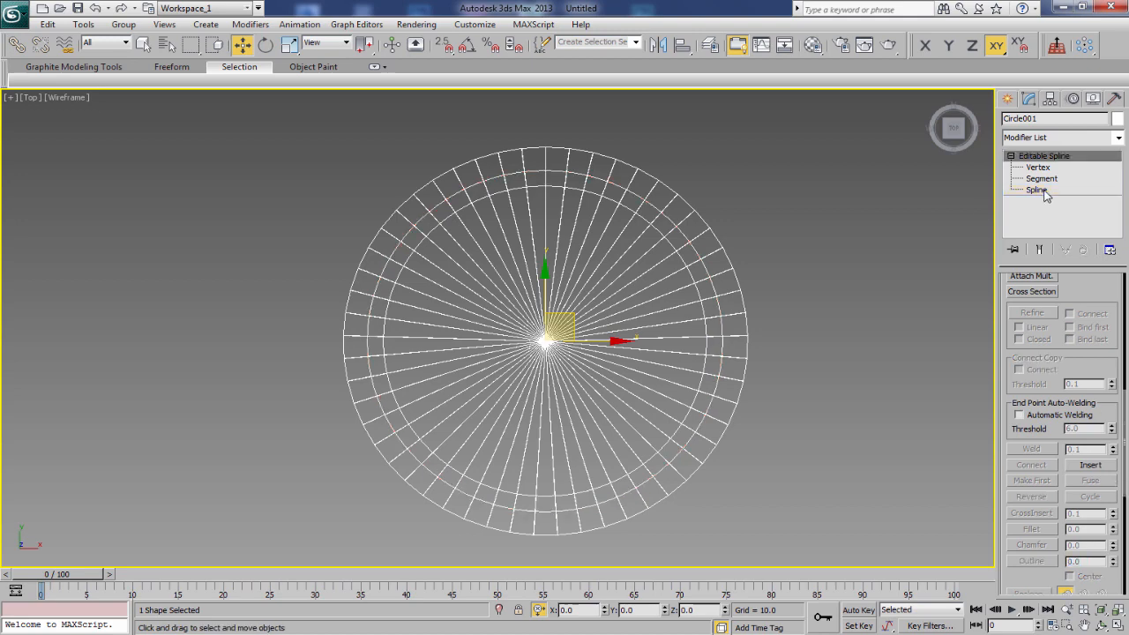
{"action": "middle_click_drag", "start_coordinate": [799, 404], "coordinate": [754, 304], "text": "alt"}
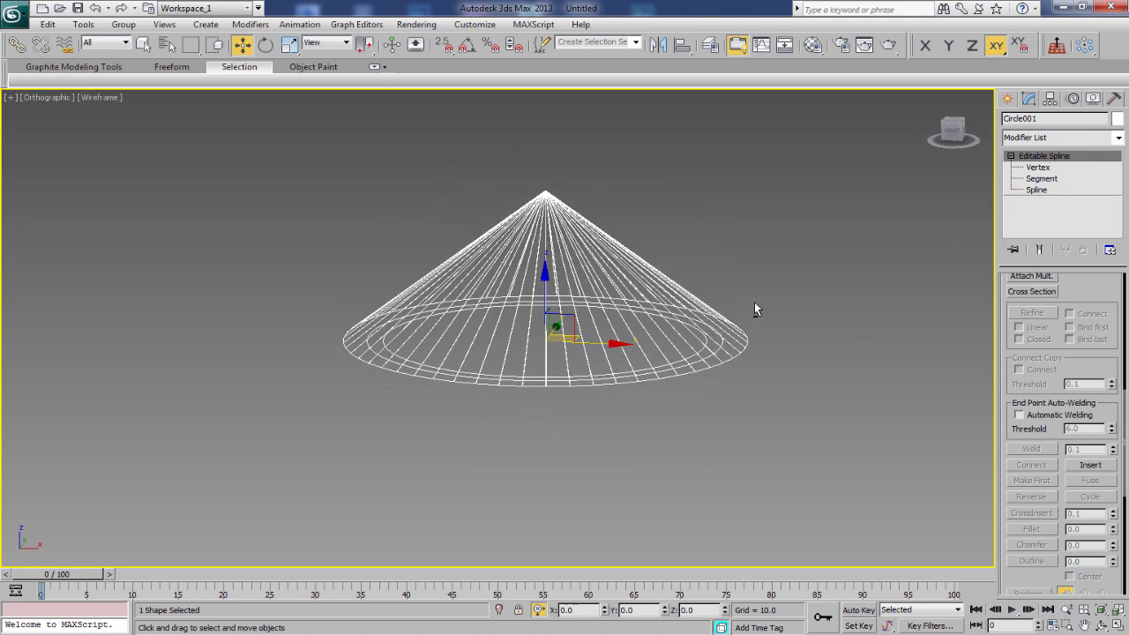
{"action": "key", "text": "F3"}
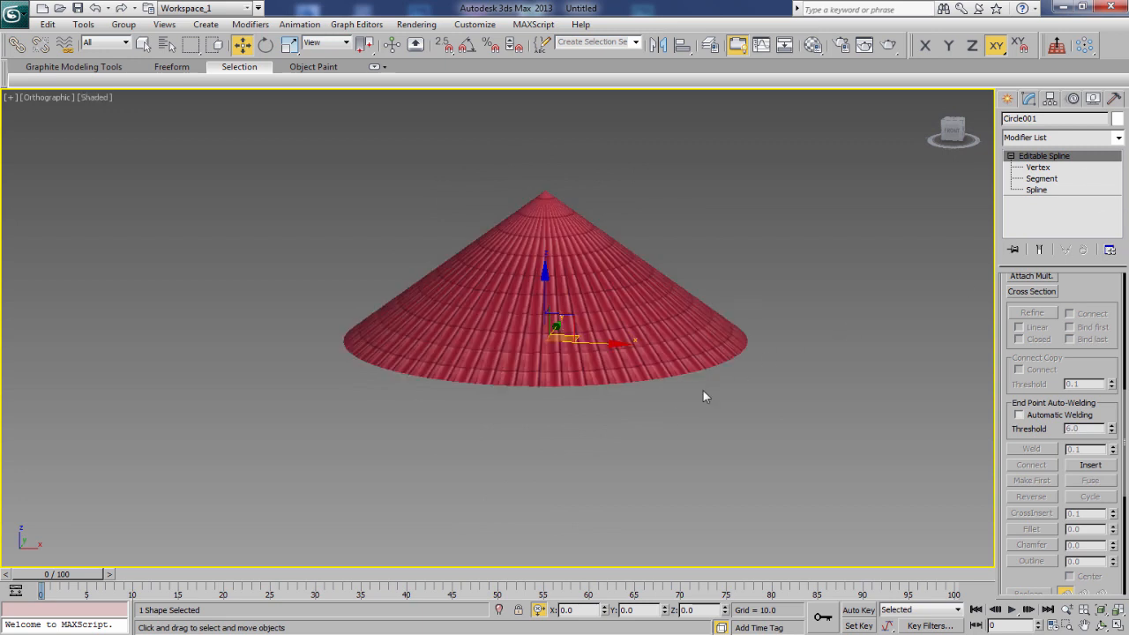
{"action": "middle_click_drag", "start_coordinate": [703, 393], "coordinate": [690, 370], "text": "alt"}
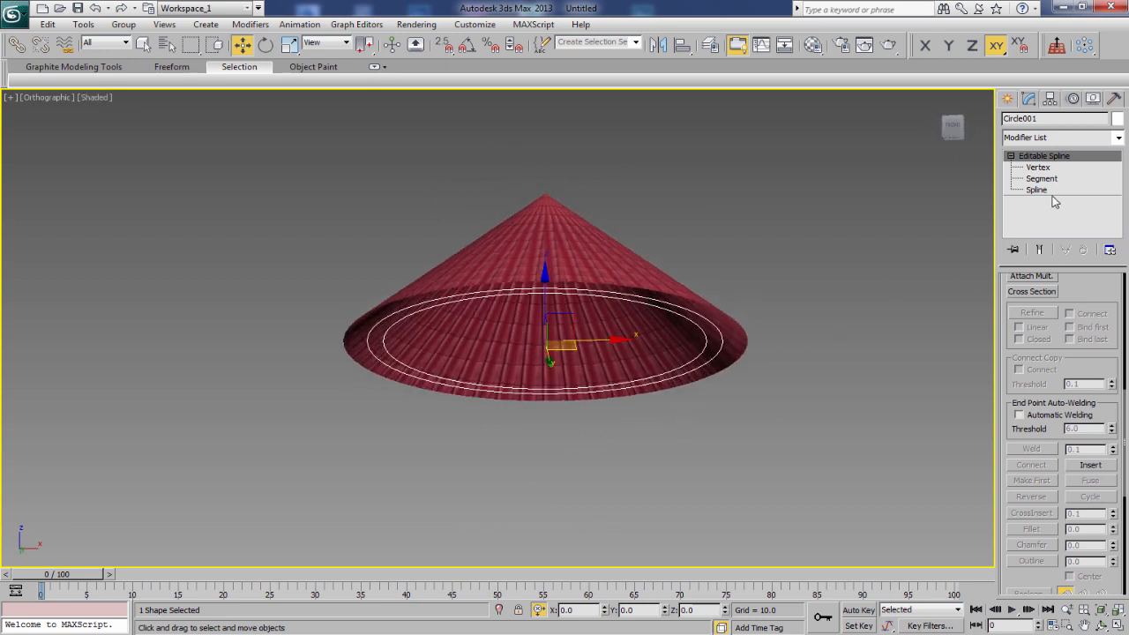
- Extrude the ring shape by -2500 to form a cylindrical wall beneath the conical roof
{"action": "left_click", "coordinate": [1118, 137]}
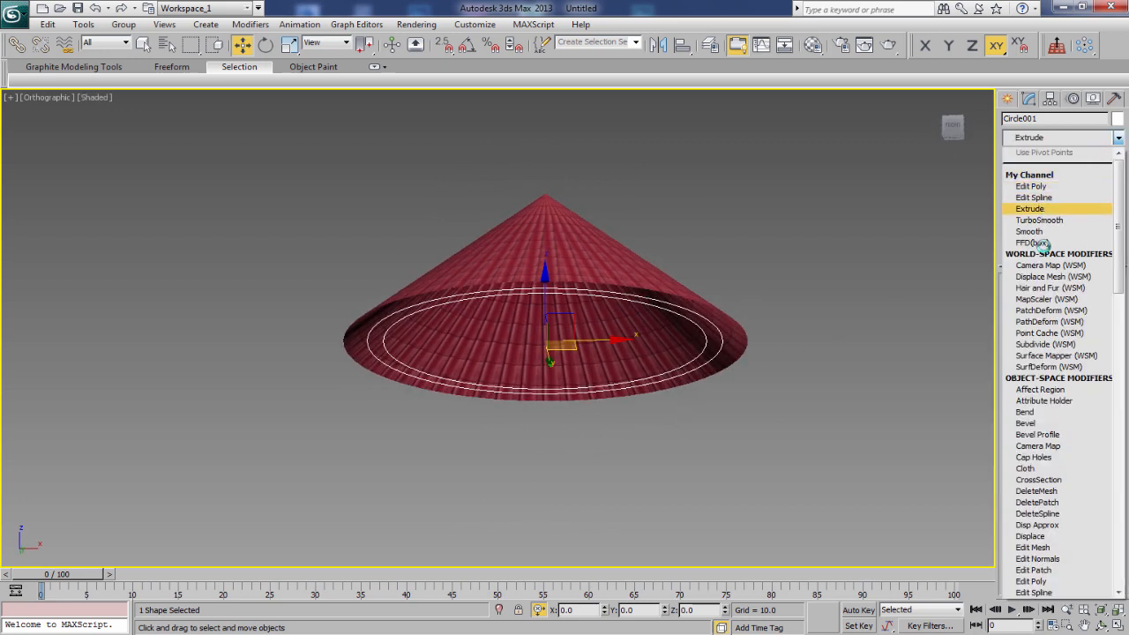
{"action": "left_click", "coordinate": [1040, 209]}
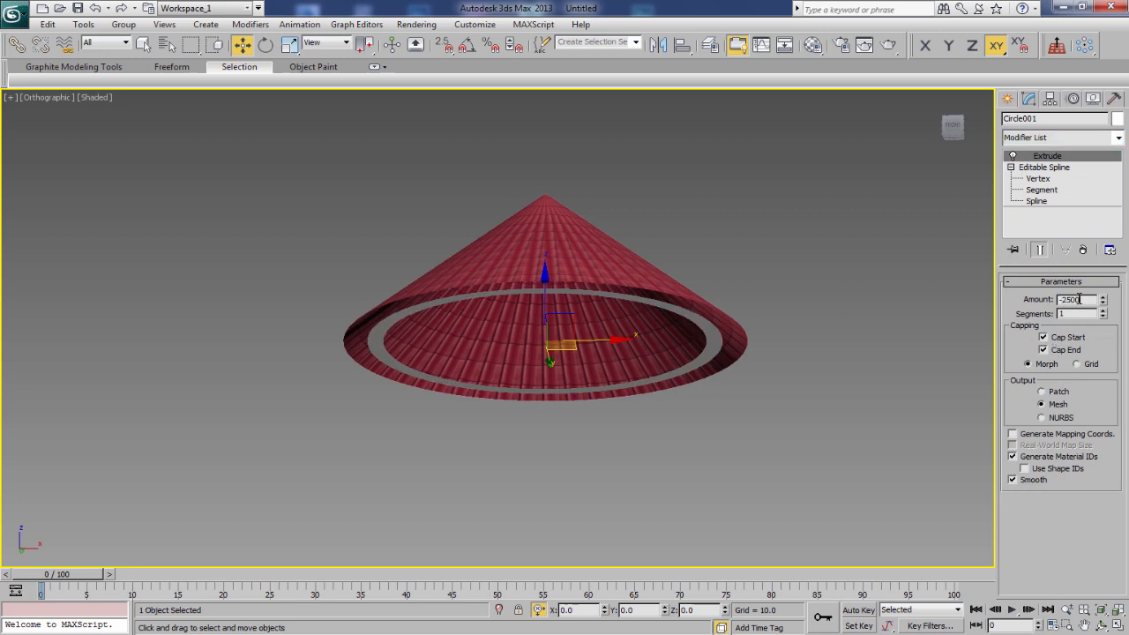
{"action": "key", "text": "Return"}
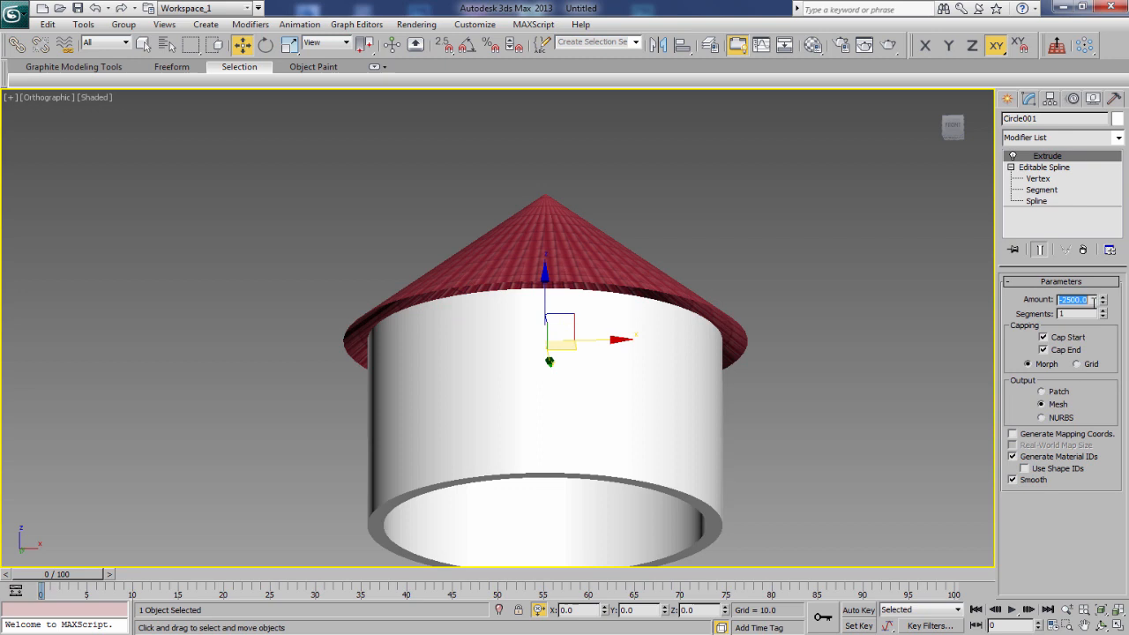
{"action": "middle_click_drag", "start_coordinate": [758, 453], "coordinate": [672, 433], "text": "alt"}
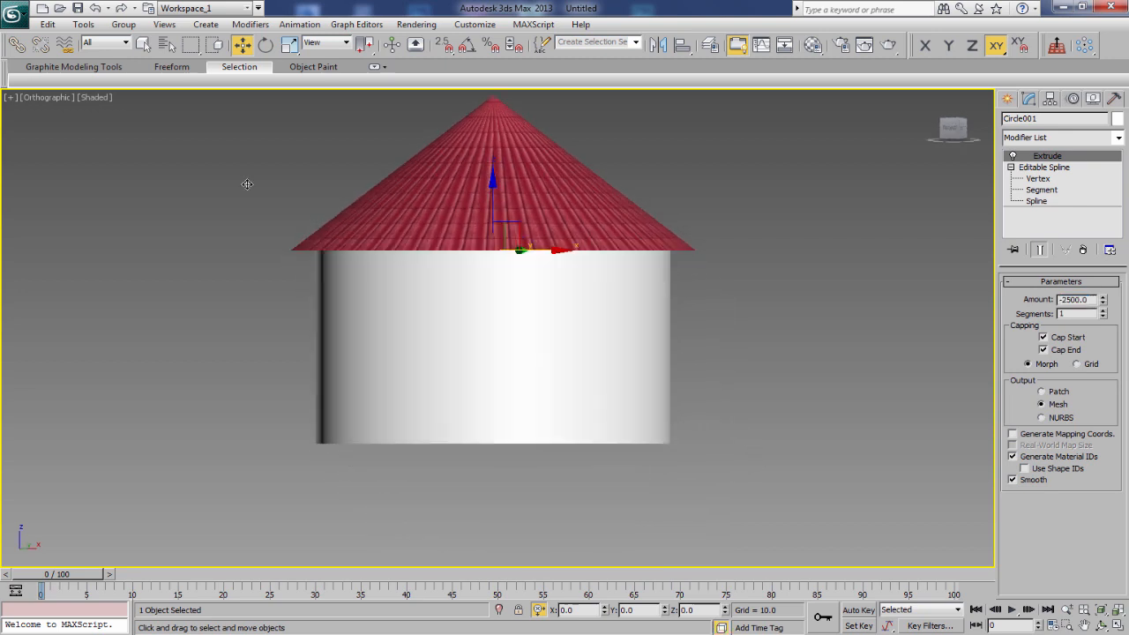
- Clone the cylindrical wall as a copy and remove the Extrude modifier from the copy
{"action": "left_click", "coordinate": [48, 24]}
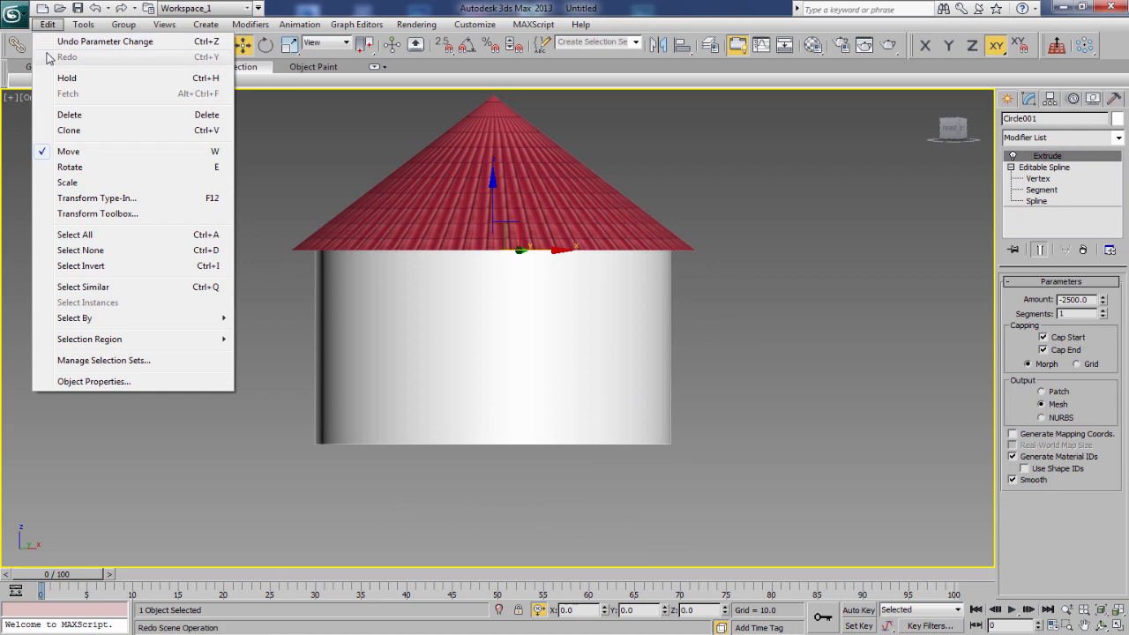
{"action": "left_click", "coordinate": [74, 131]}
{"action": "left_click", "coordinate": [520, 291]}
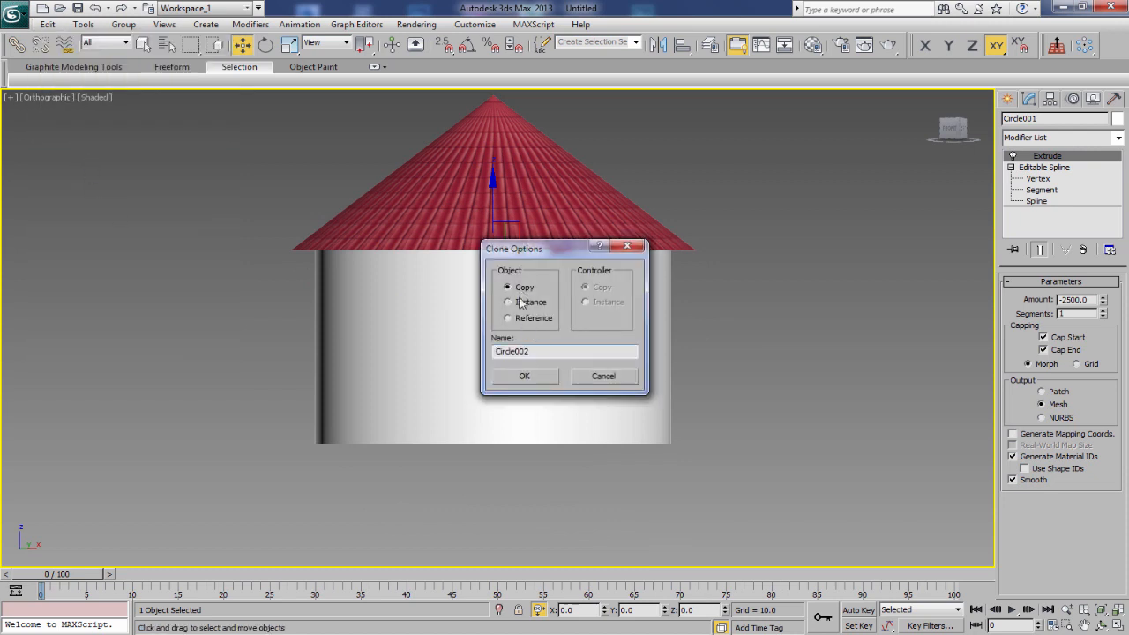
{"action": "left_click", "coordinate": [531, 376]}
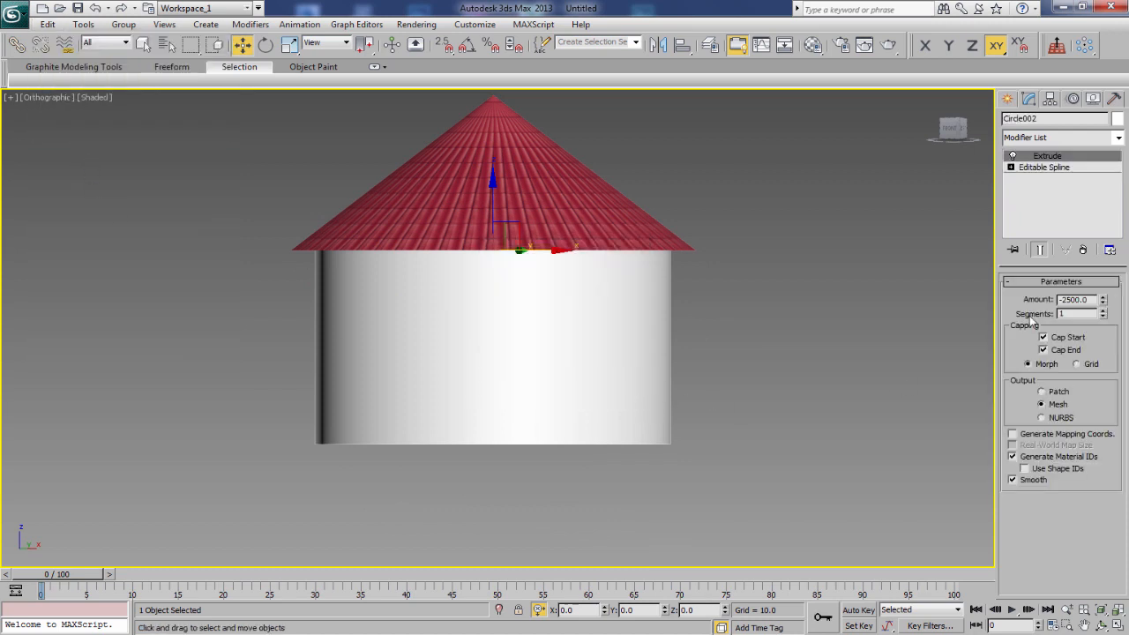
{"action": "left_click", "coordinate": [1085, 252]}
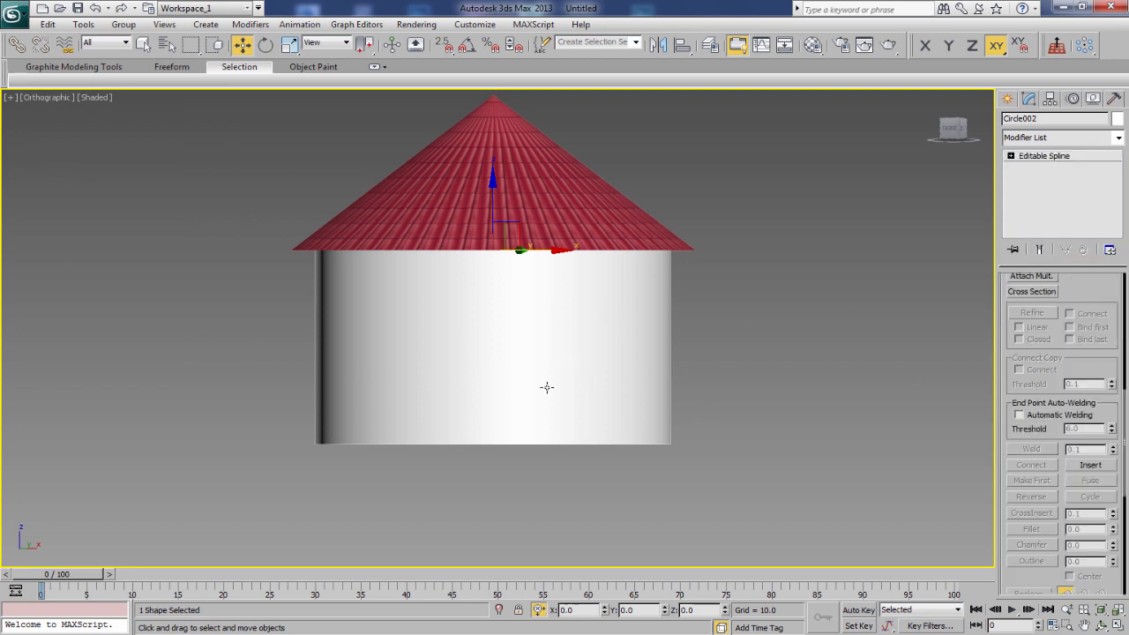
- Delete the inner circle spline from the copied ring shape, keeping its outer circle
{"action": "middle_click_drag", "start_coordinate": [547, 387], "coordinate": [629, 304], "text": "alt"}
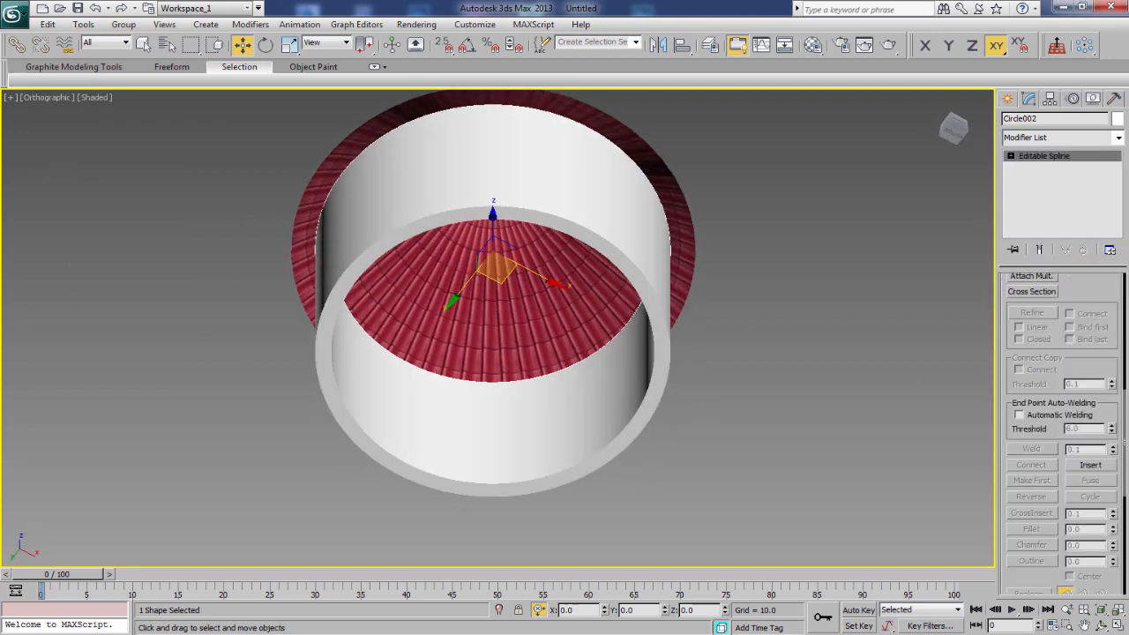
{"action": "left_click", "coordinate": [1012, 157]}
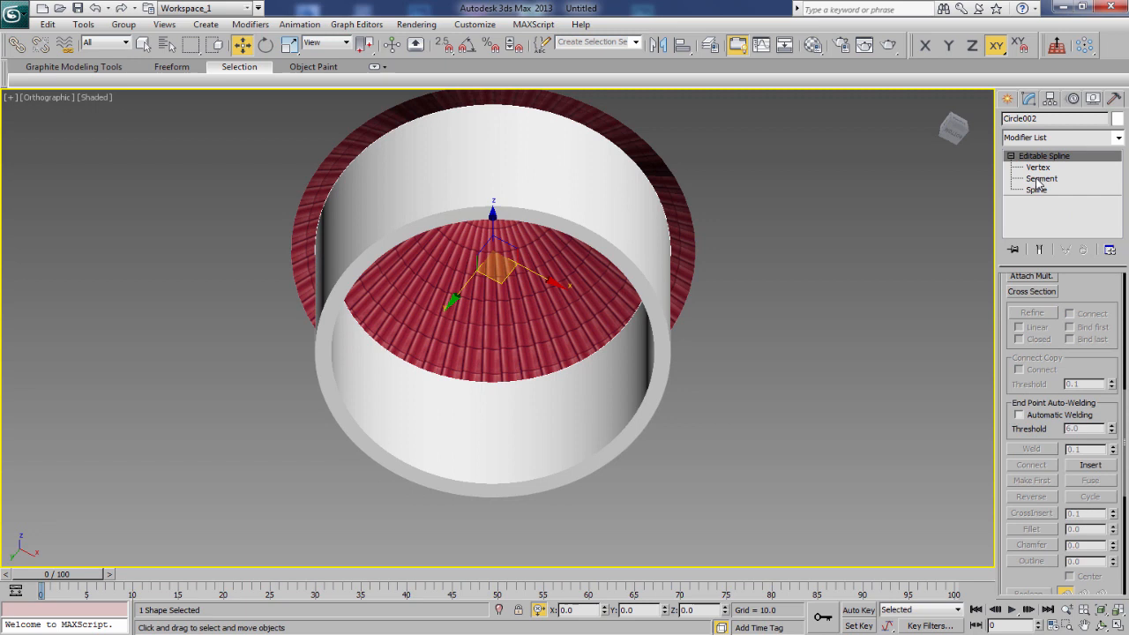
{"action": "left_click", "coordinate": [1036, 190]}
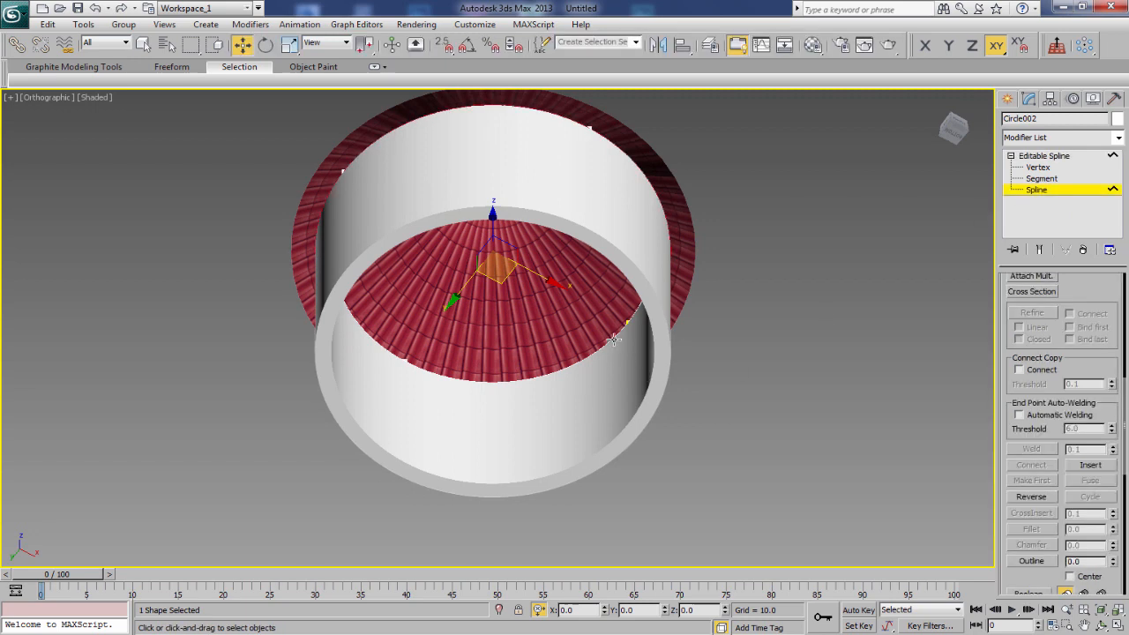
{"action": "left_click", "coordinate": [47, 25]}
{"action": "left_click", "coordinate": [75, 117]}
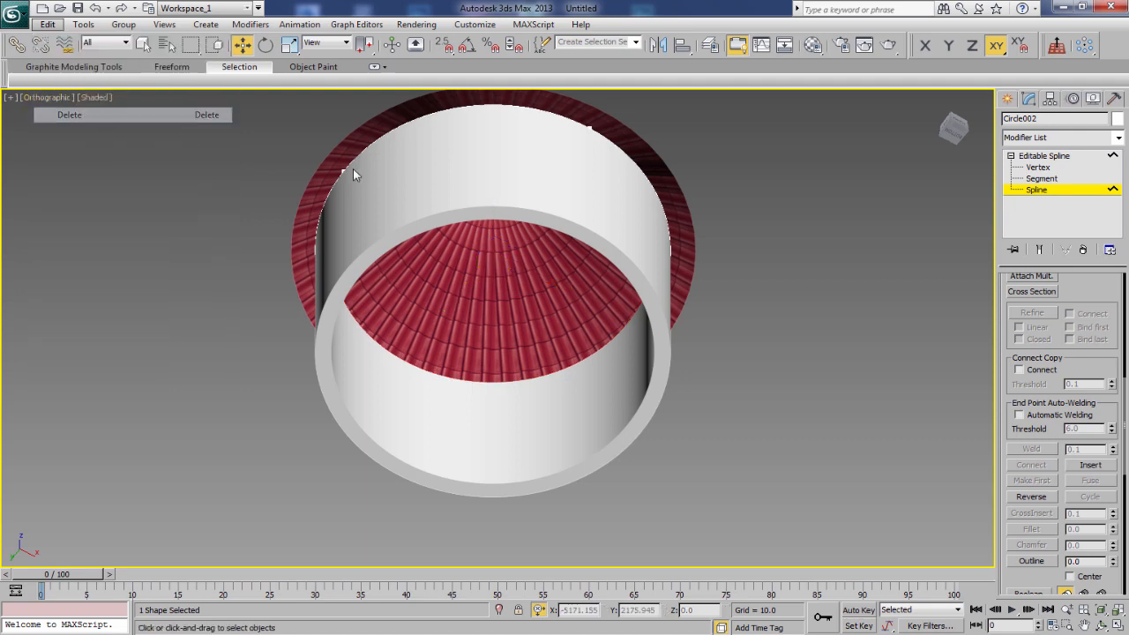
- Outline the remaining circle spline outward to the roof's edge to form an eave ring, and leave spline editing
{"action": "middle_click_drag", "start_coordinate": [844, 299], "coordinate": [812, 353], "text": "alt"}
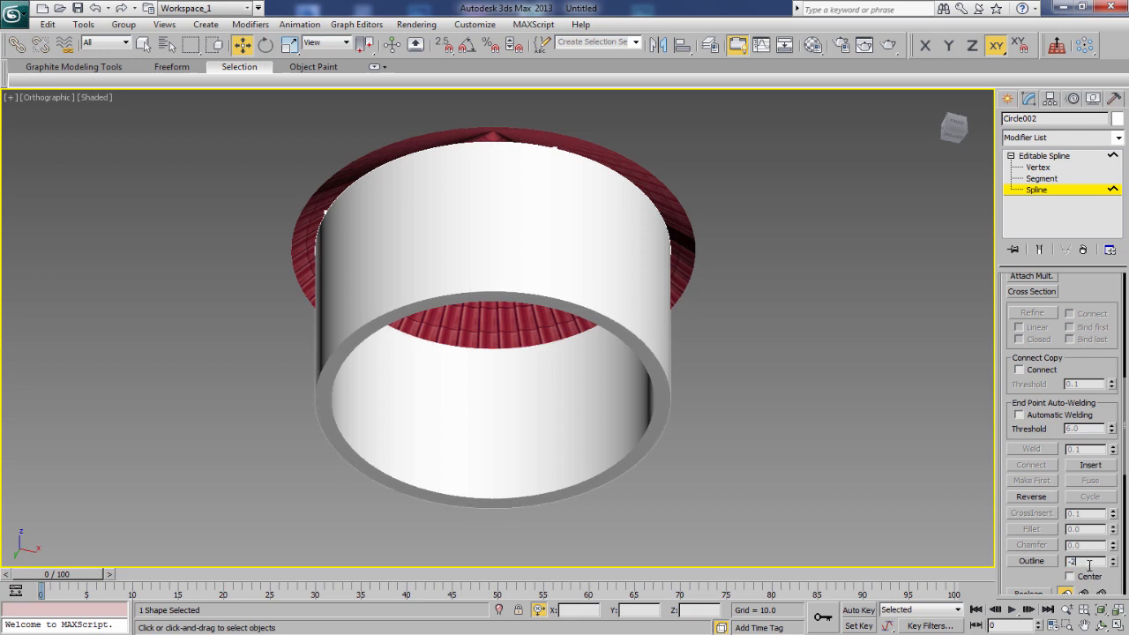
{"action": "key", "text": "Return"}
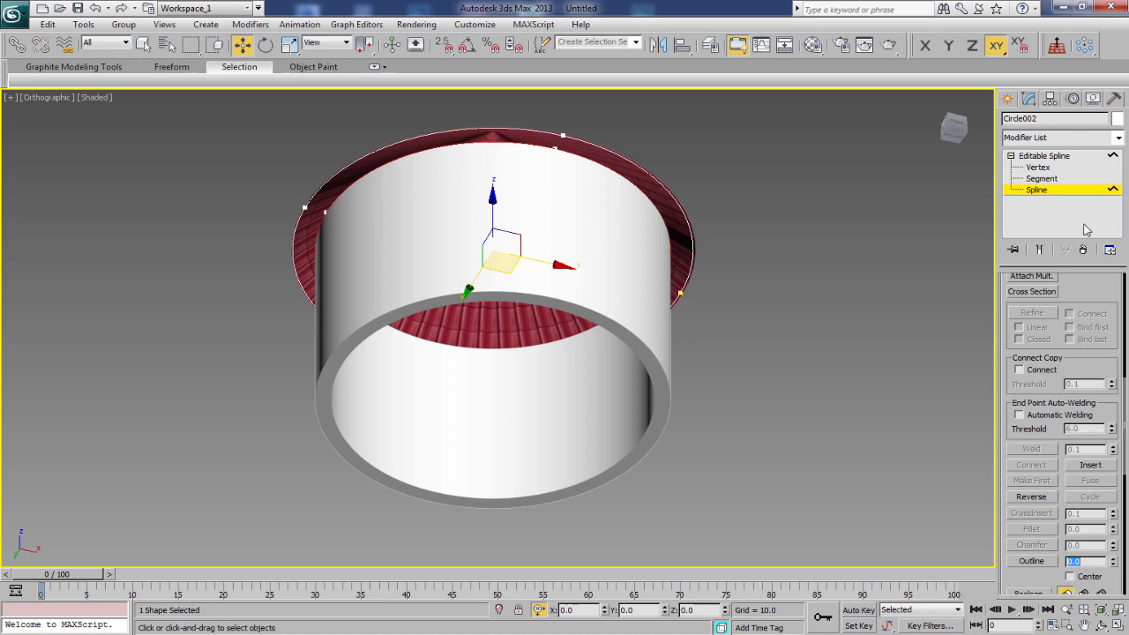
{"action": "left_click", "coordinate": [1048, 190]}
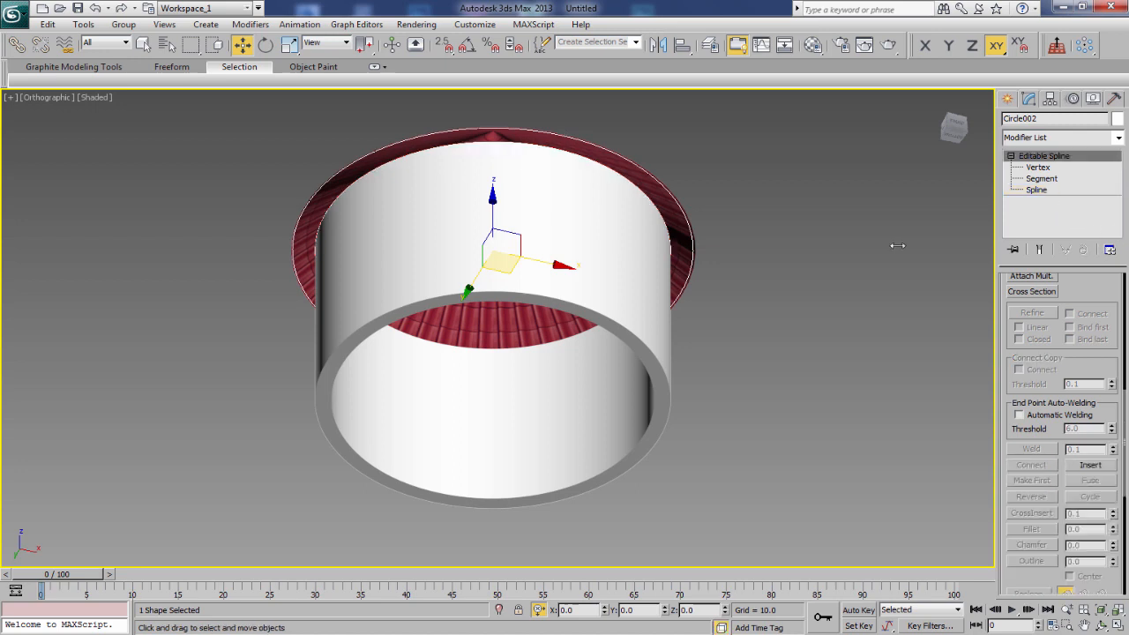
- Convert the eave ring to an Editable Poly, check the building from above, and deselect it
{"action": "right_click", "coordinate": [746, 267]}
{"action": "mouse_move", "coordinate": [810, 389]}
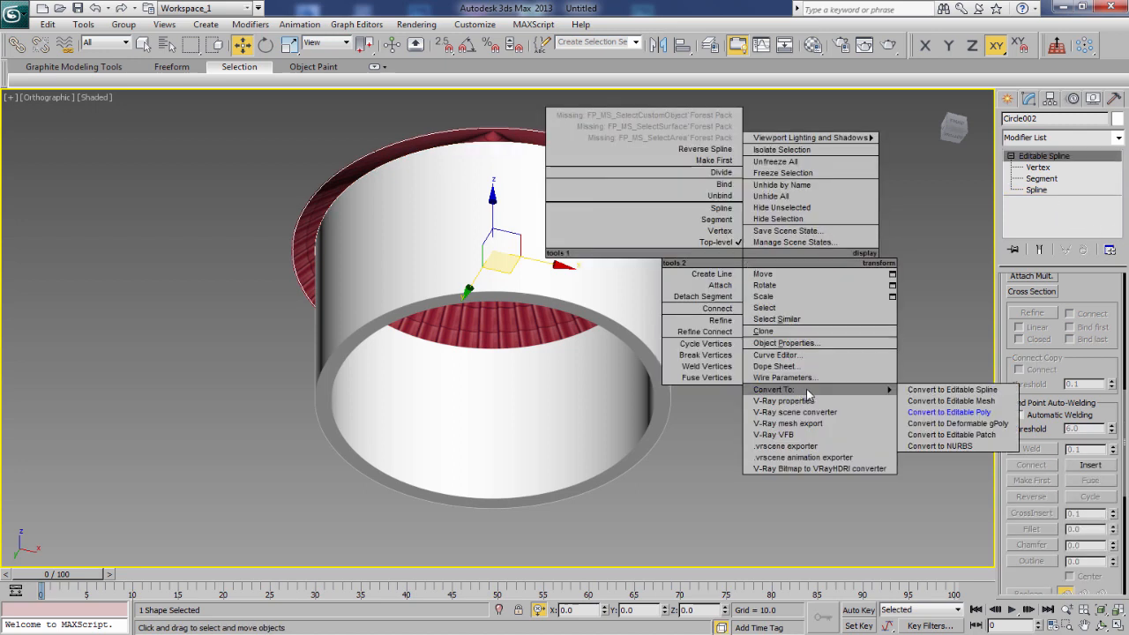
{"action": "left_click", "coordinate": [942, 412]}
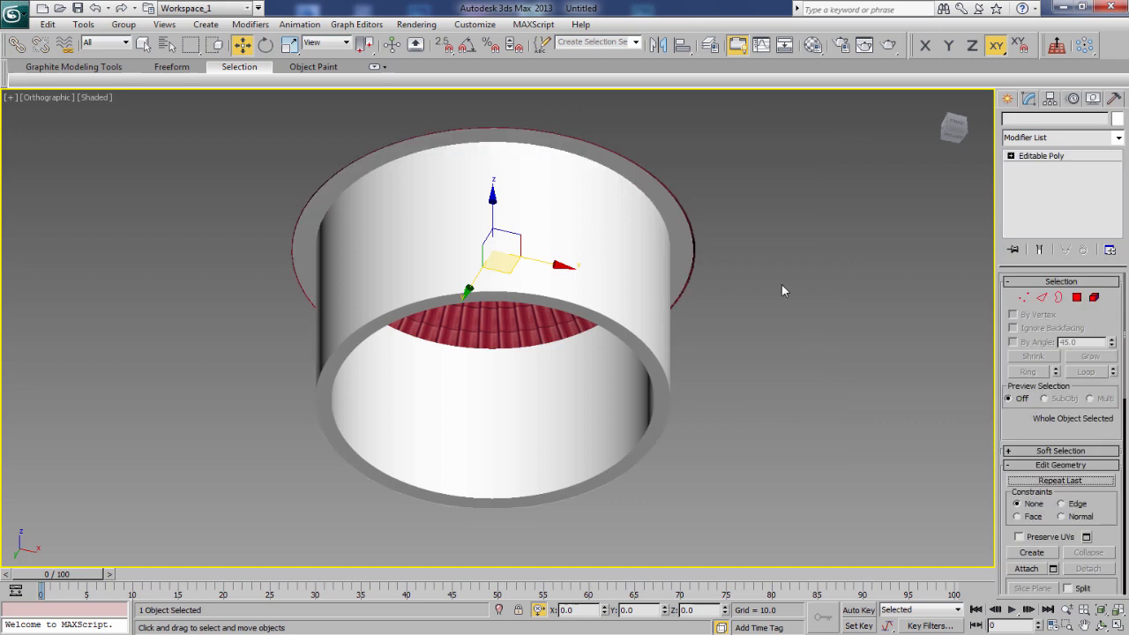
{"action": "middle_click_drag", "start_coordinate": [745, 300], "coordinate": [496, 409], "text": "alt"}
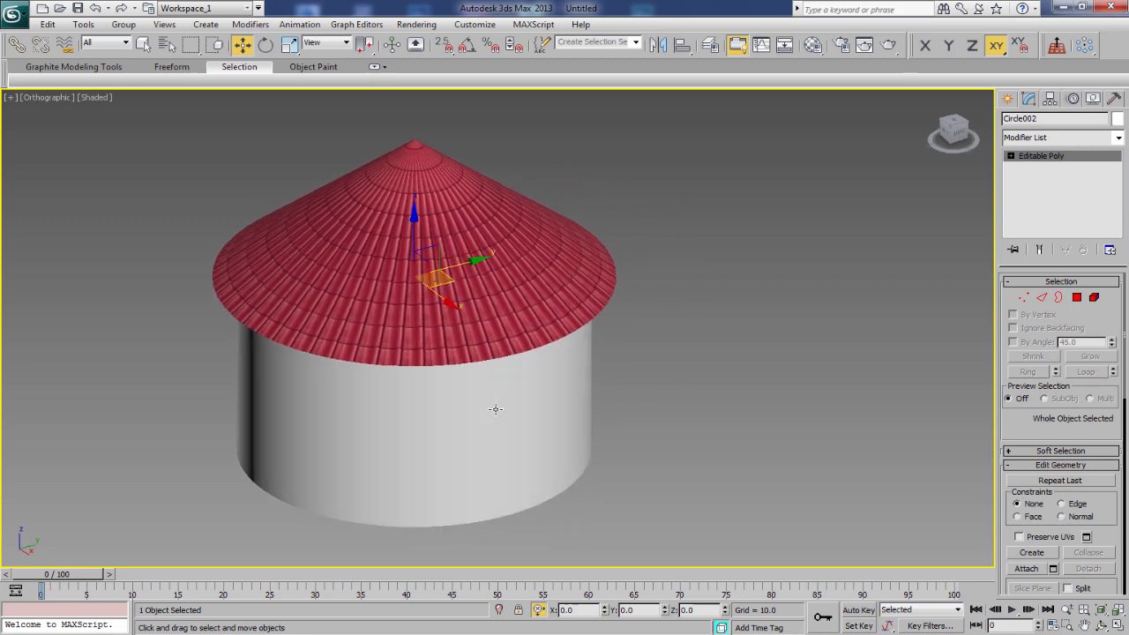
{"action": "left_click", "coordinate": [902, 388]}
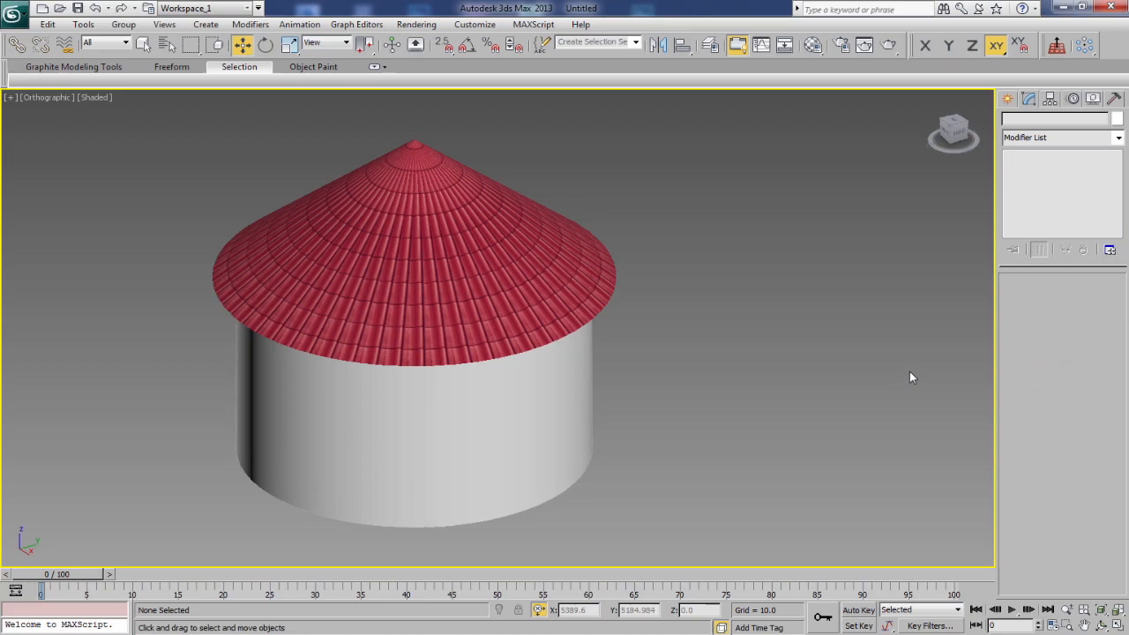